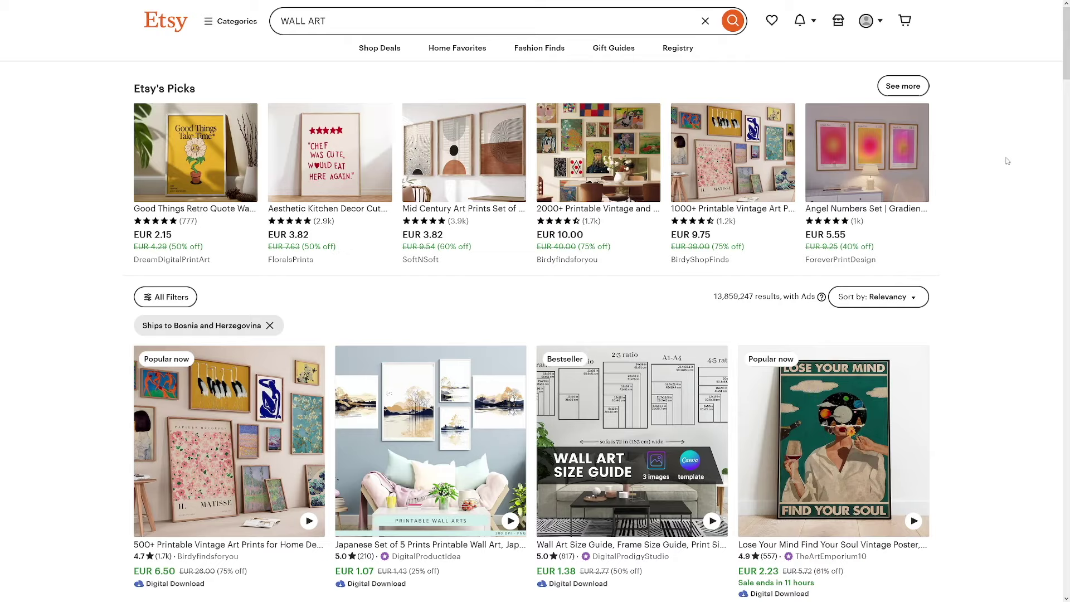
Step: Open an Etsy wall-art listing, then autoscroll through Midjourney's Showcase gallery
scroll(1008, 161, "down", 4)
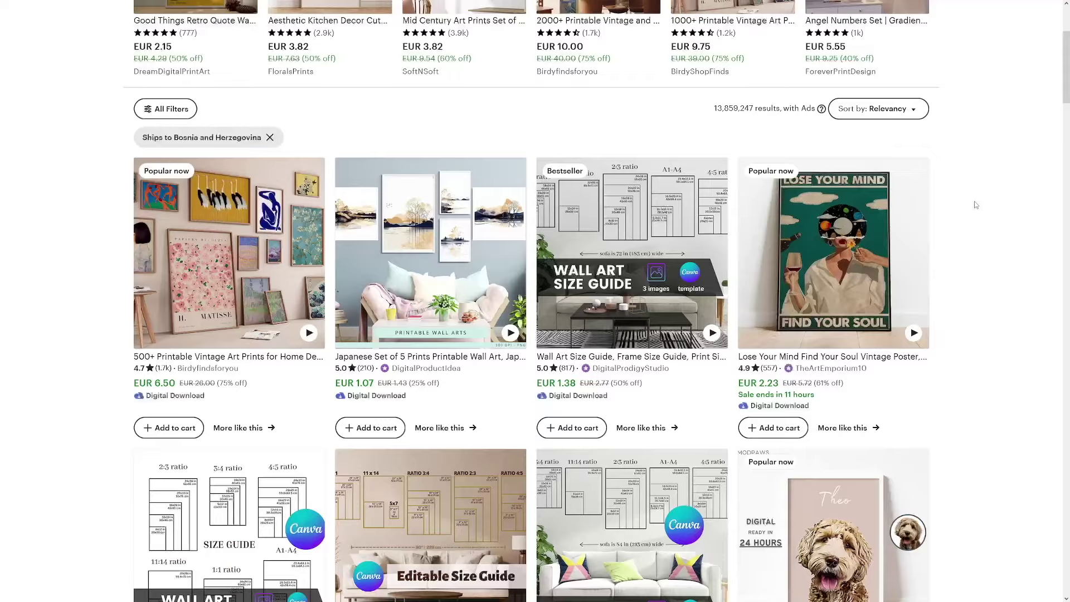
scroll(972, 205, "down", 6)
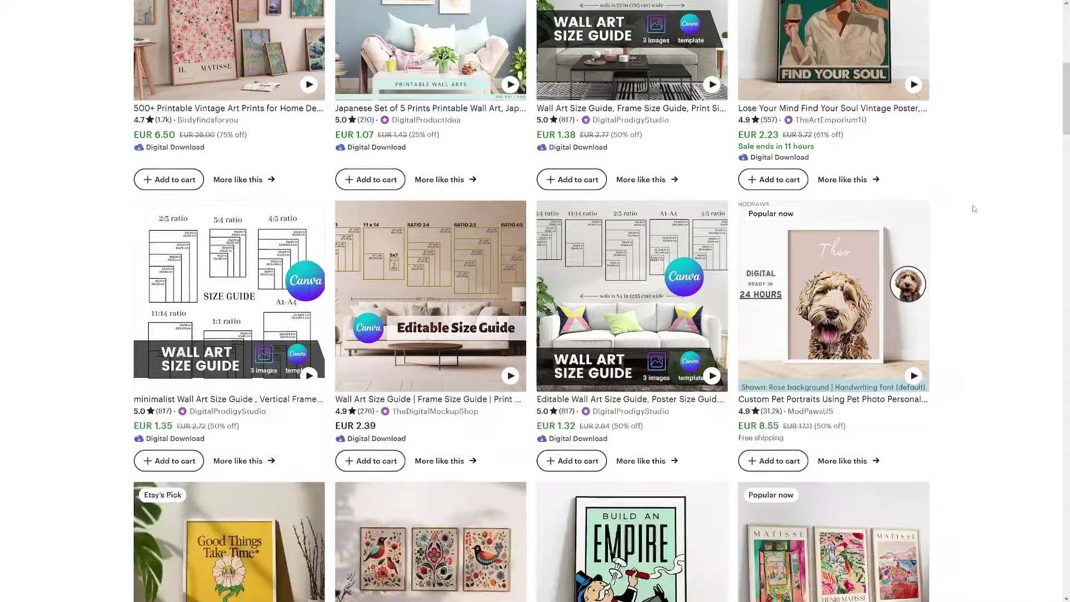
scroll(974, 209, "down", 5)
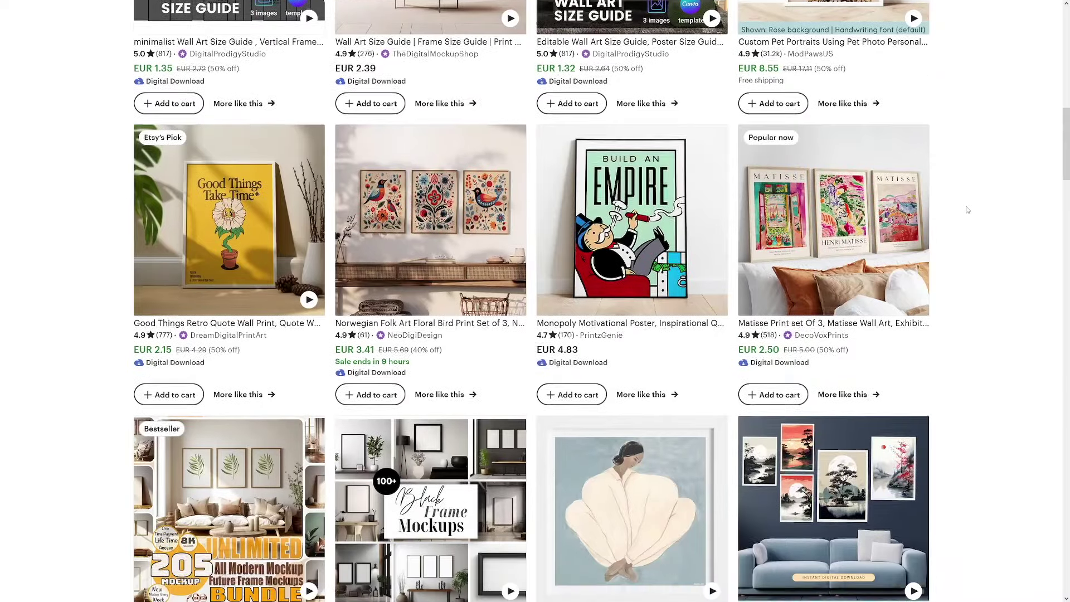
scroll(966, 208, "down", 1)
left_click(916, 202)
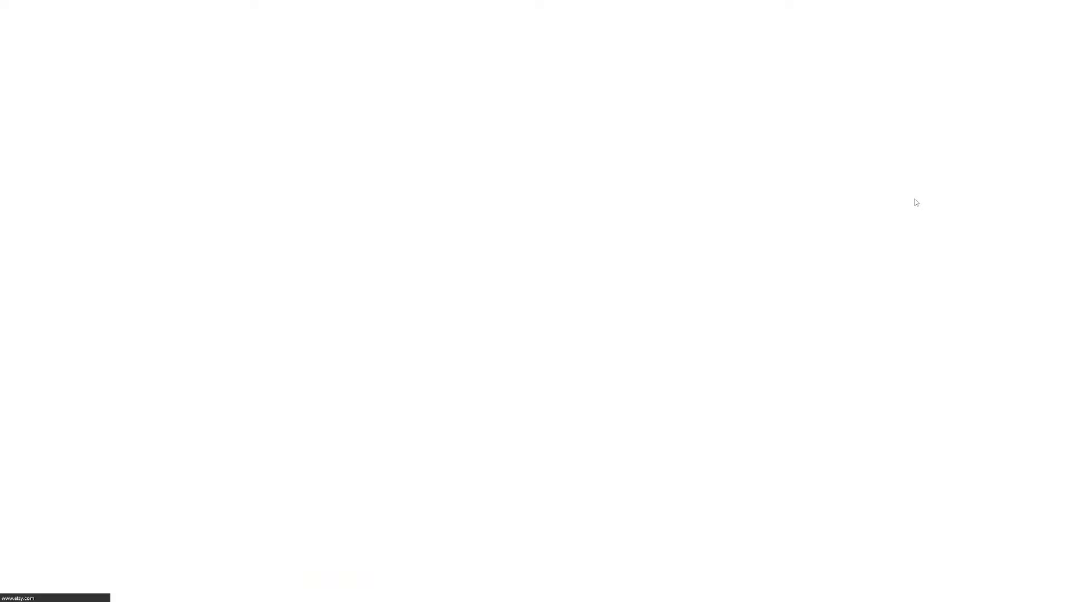
scroll(662, 199, "down", 1)
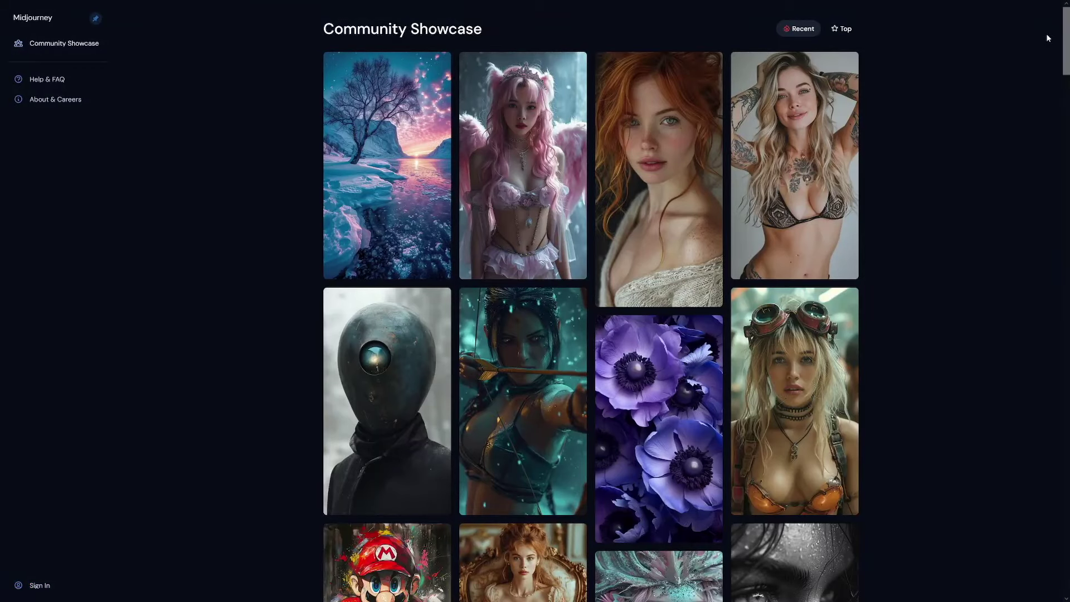
middle_click(1047, 34)
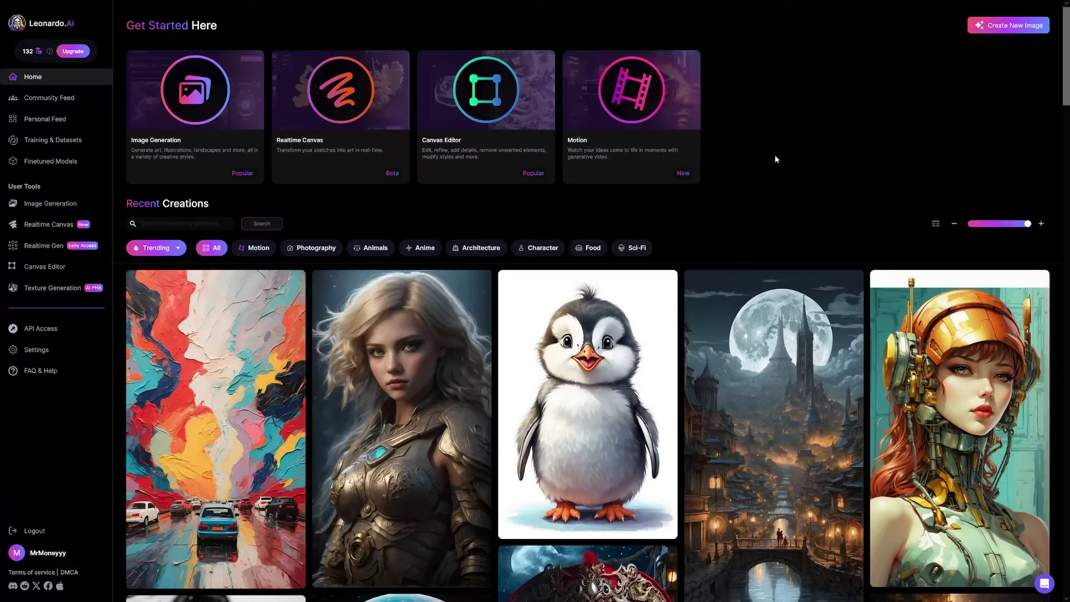
Step: Scroll down through the Leonardo.Ai home feed of recent creations
scroll(688, 188, "down", 3)
scroll(687, 192, "down", 2)
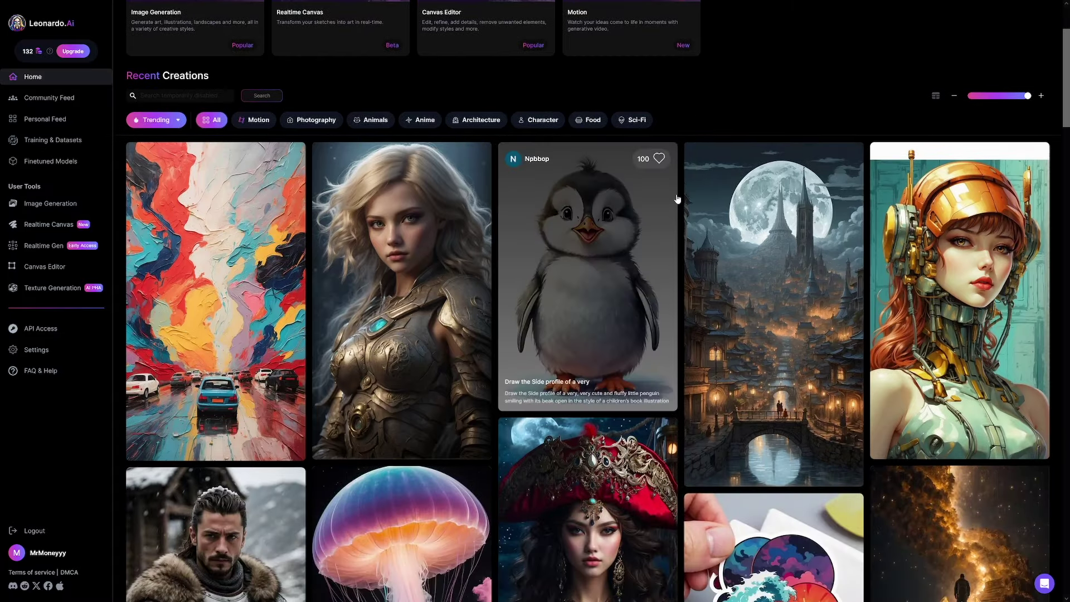
scroll(686, 215, "down", 5)
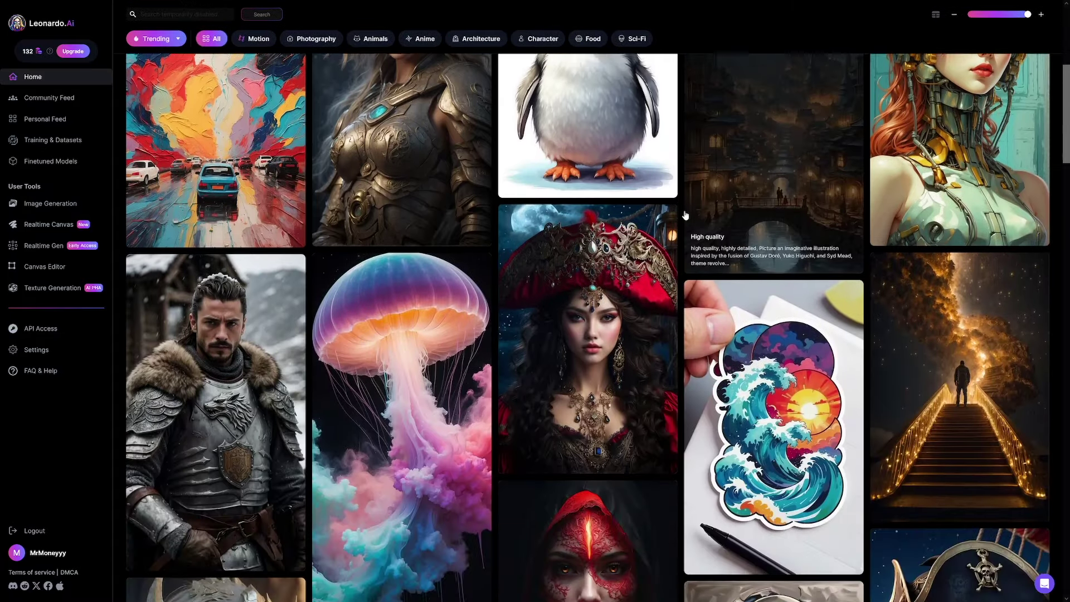
scroll(686, 215, "down", 6)
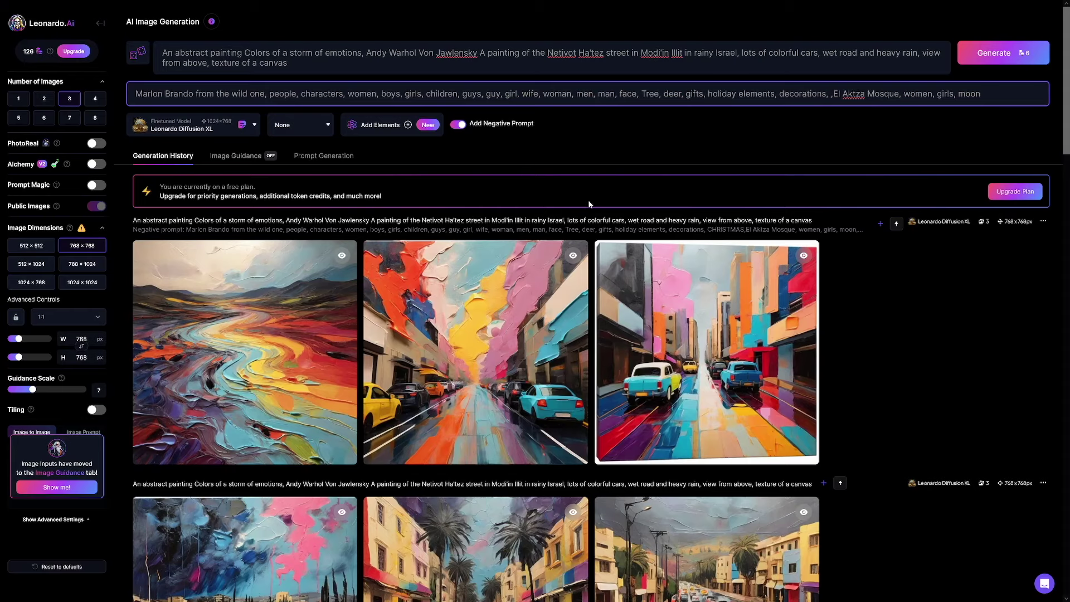
scroll(585, 200, "down", 3)
scroll(590, 205, "down", 1)
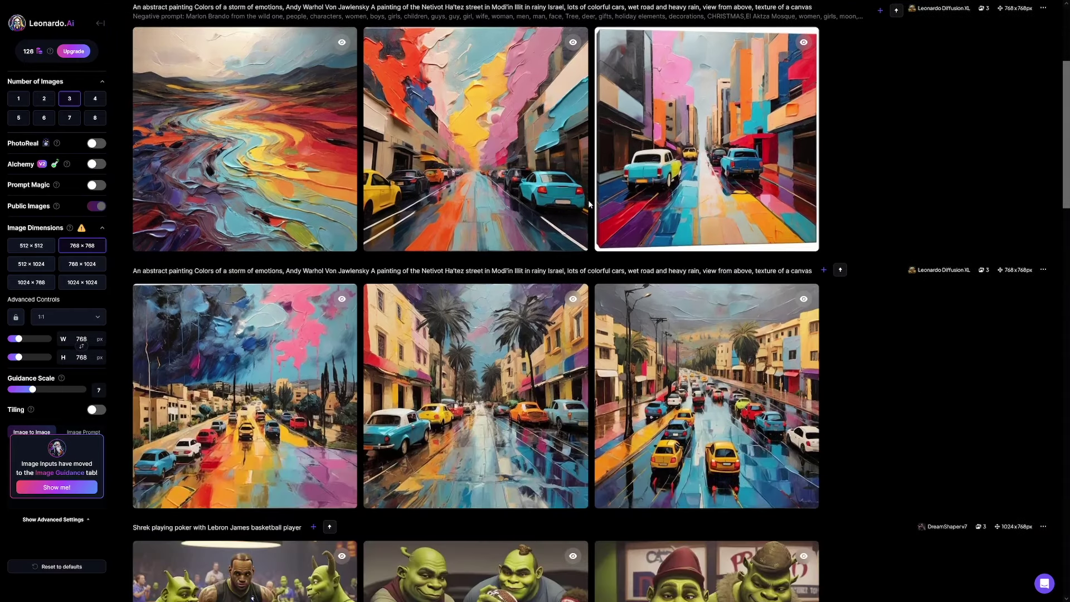
scroll(590, 205, "down", 2)
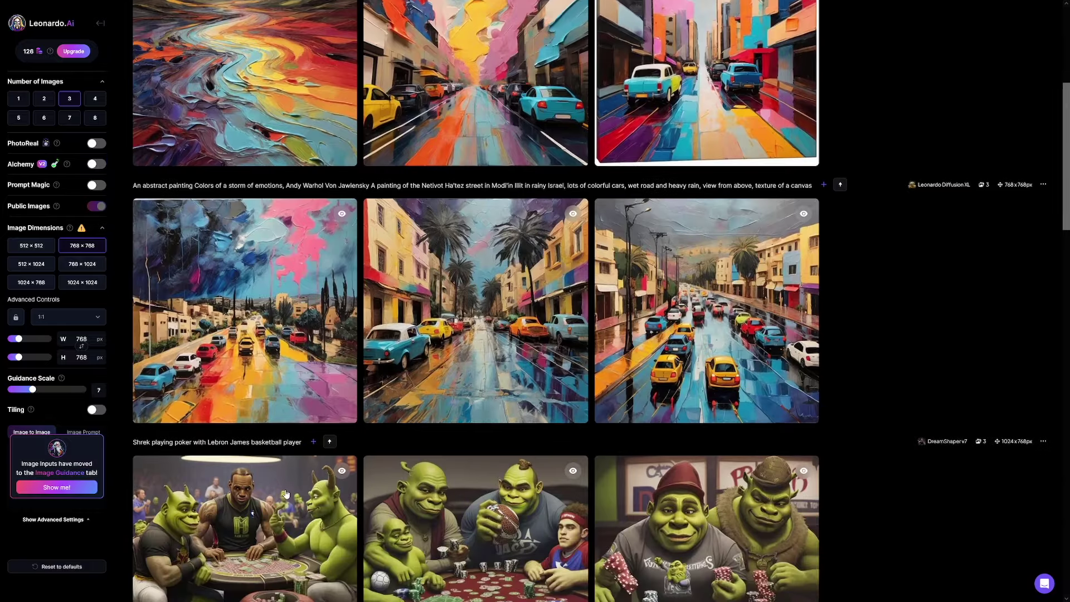
left_click(498, 552)
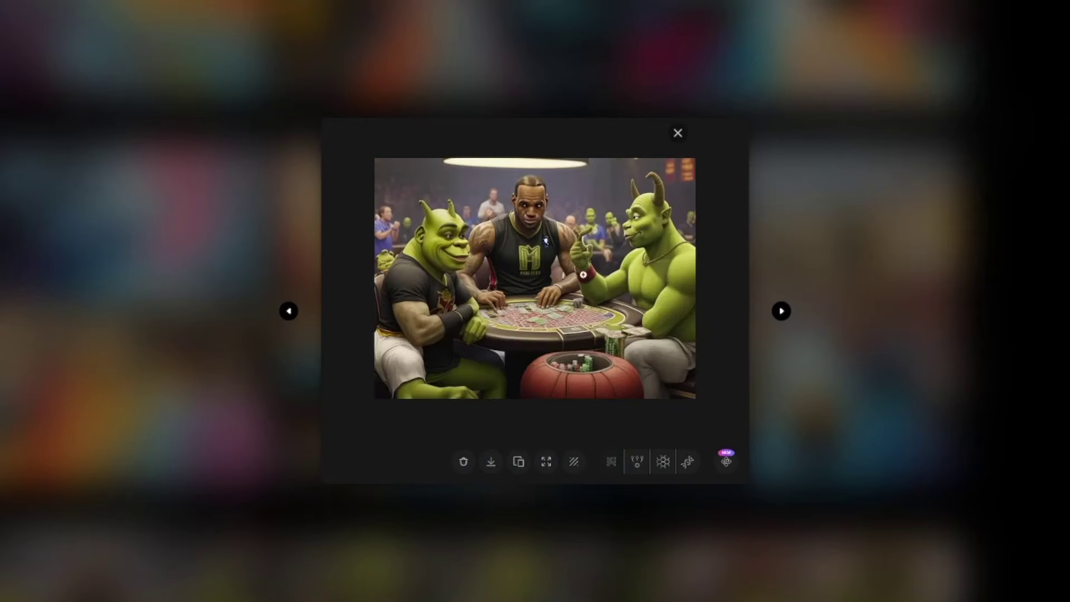
left_click(889, 274)
scroll(870, 309, "up", 3)
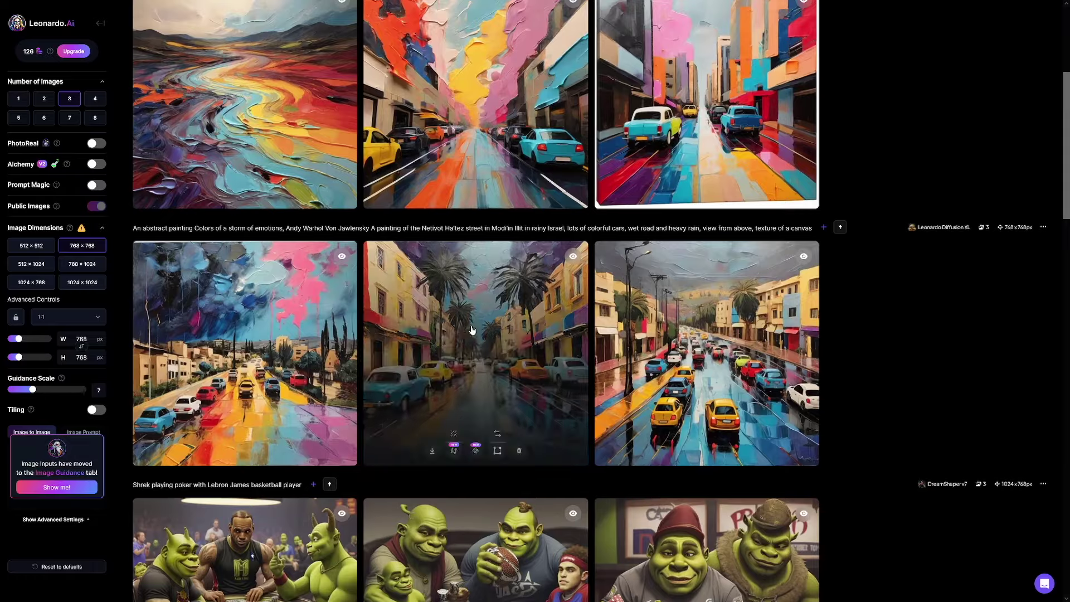
scroll(480, 328, "up", 3)
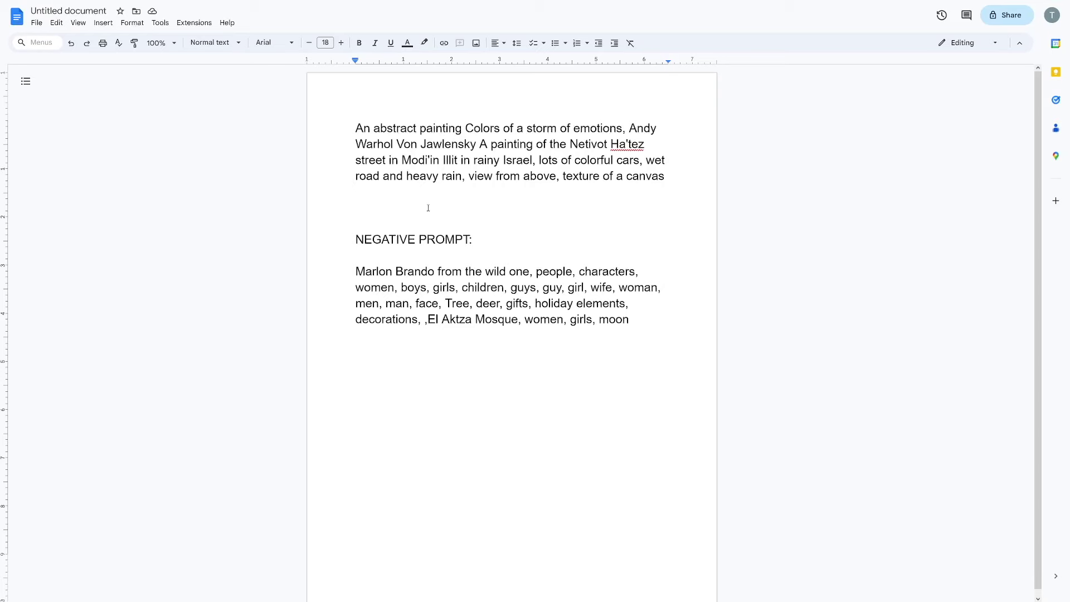
left_click_drag(358, 128, 395, 128)
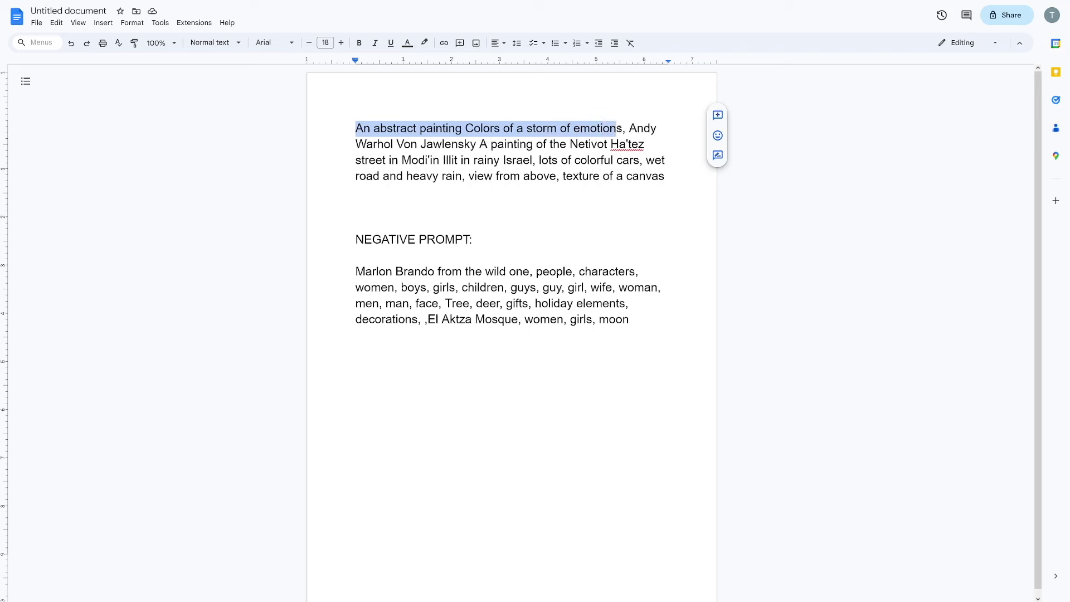
left_click_drag(631, 132, 404, 145)
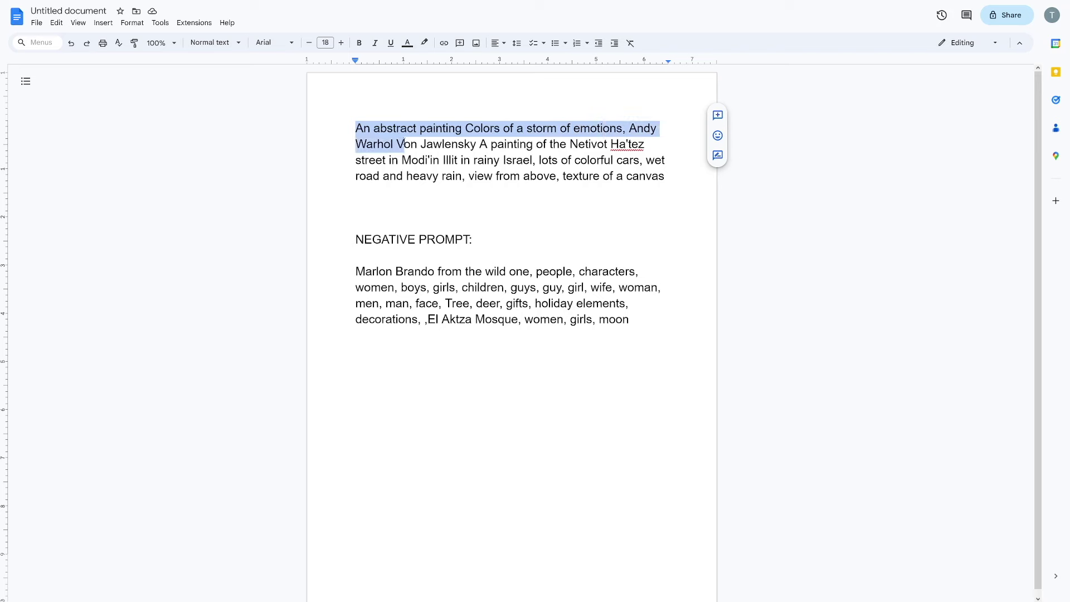
left_click(475, 146)
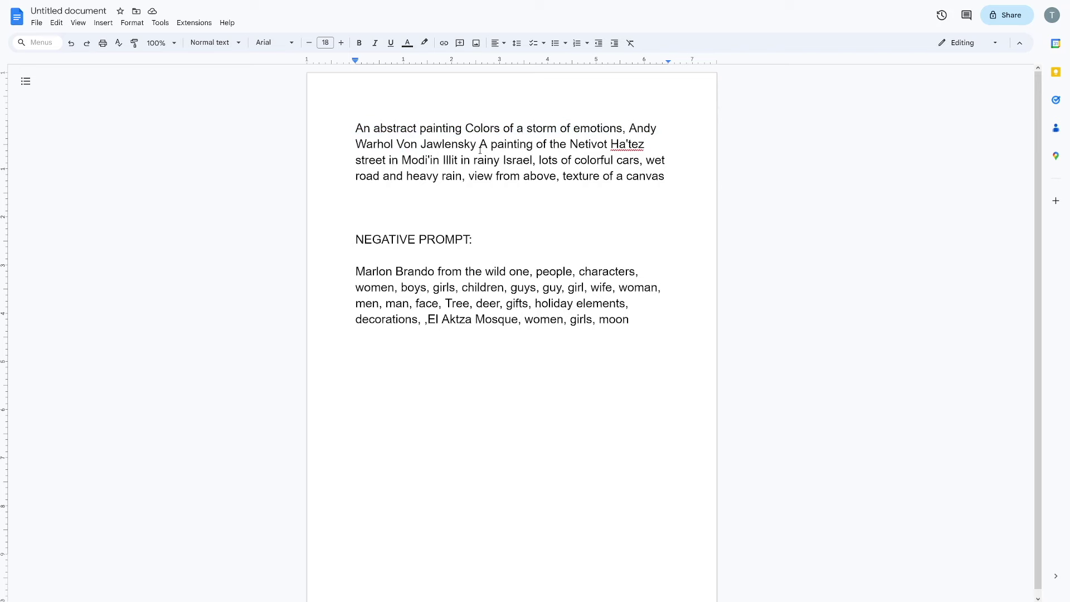
mouse_move(480, 144)
left_mouse_down()
mouse_move(592, 146)
mouse_move(532, 161)
left_mouse_up()
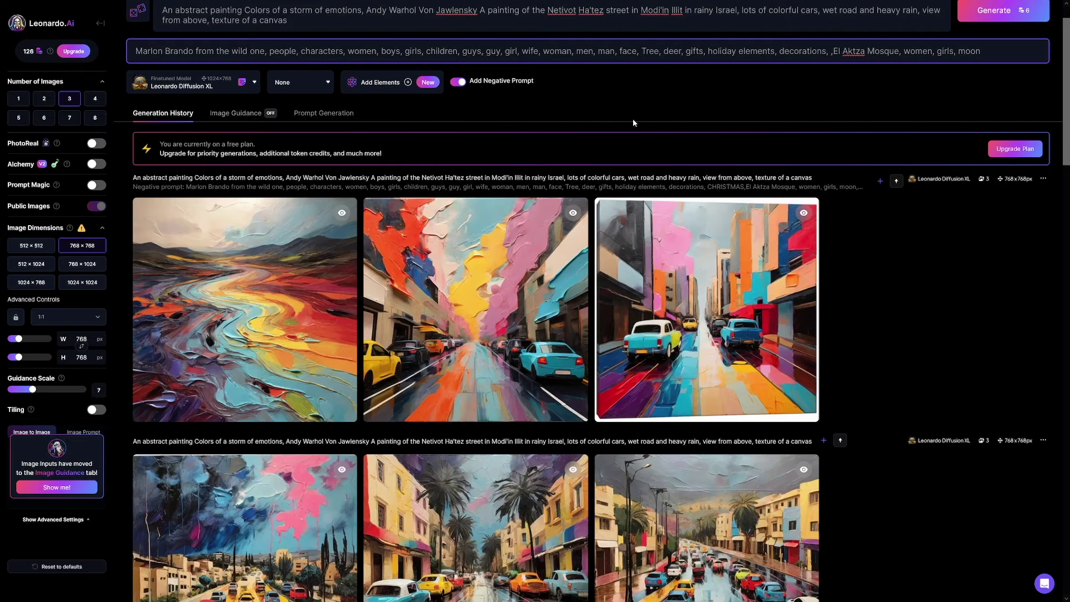
Step: Replace the street phrase in the prompt with 'manhattan, new york, rainy day'
scroll(465, 226, "down", 2)
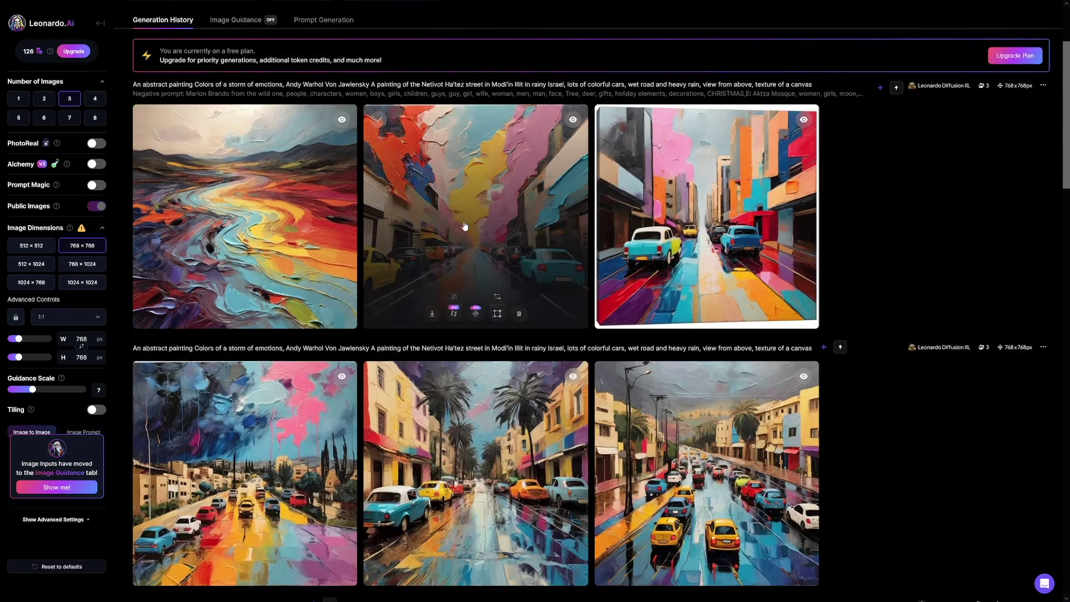
scroll(465, 226, "down", 2)
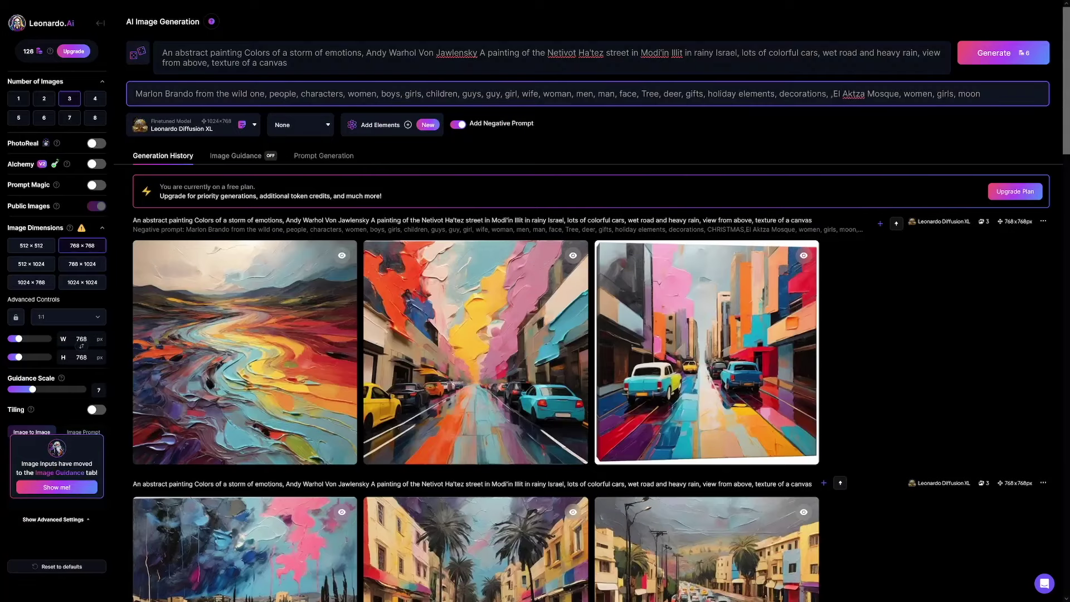
left_click_drag(480, 53, 549, 52)
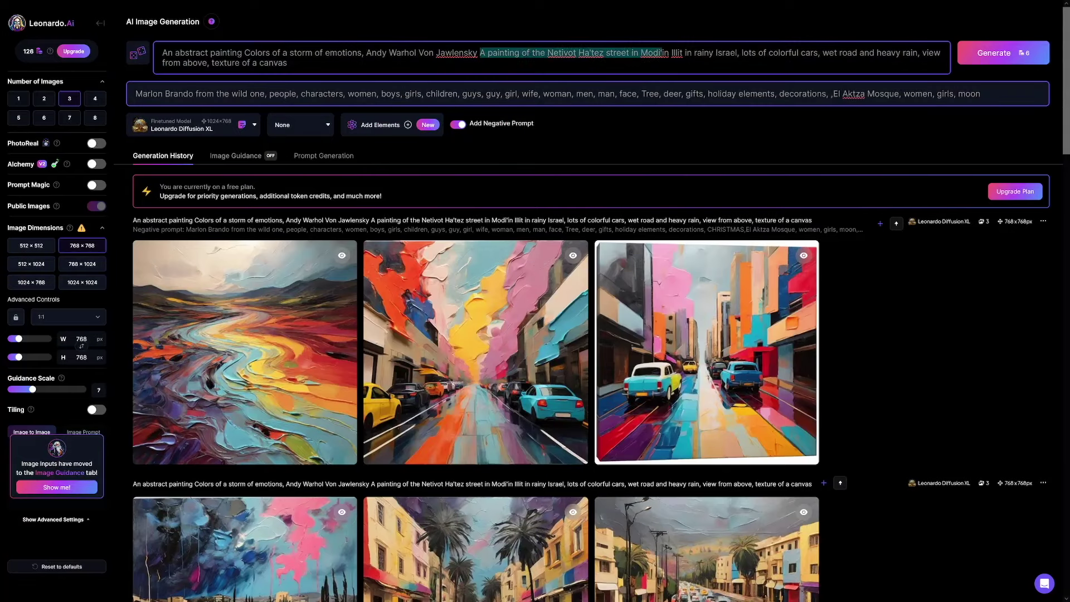
type("a painting of manhattan, new york, rainy day")
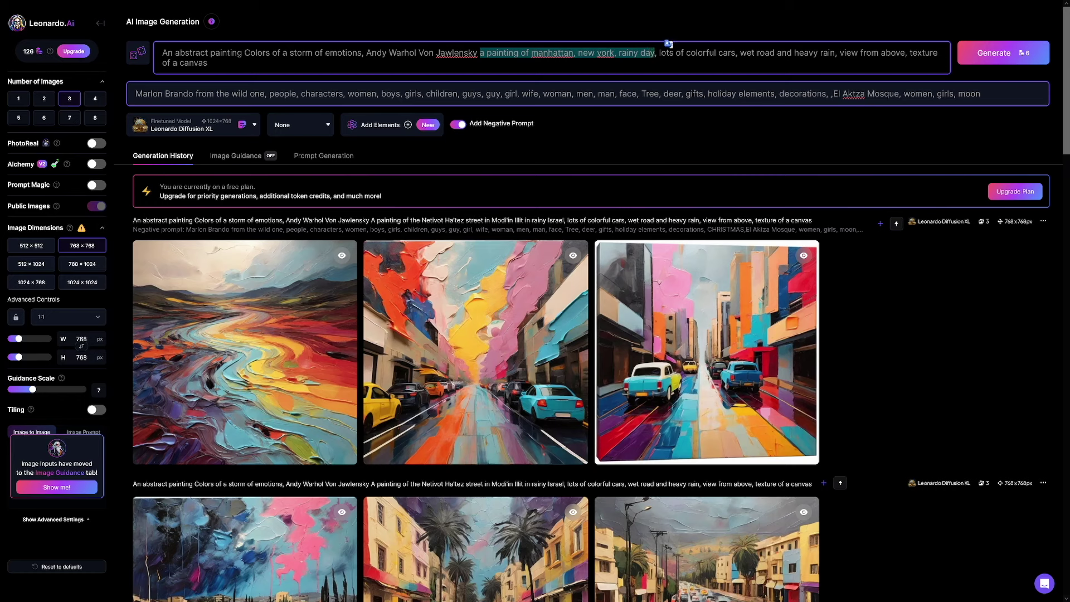
left_click(591, 120)
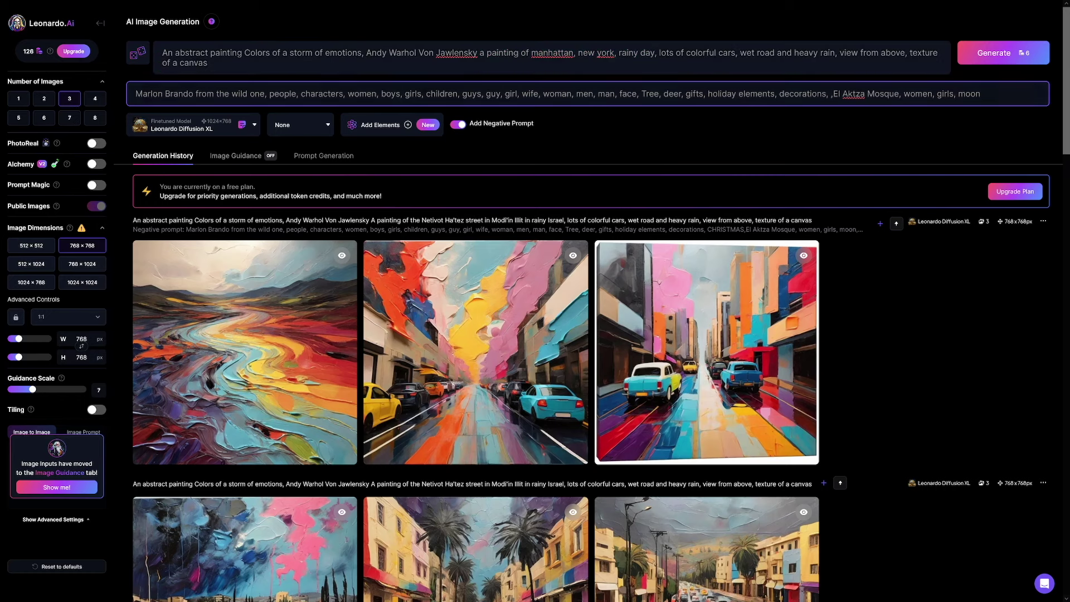
Step: Copy the negative prompt from the Google Docs notes and generate three images
left_click_drag(136, 93, 903, 94)
key("alt+Tab")
left_click_drag(355, 240, 630, 320)
key("alt+Tab")
left_click(977, 56)
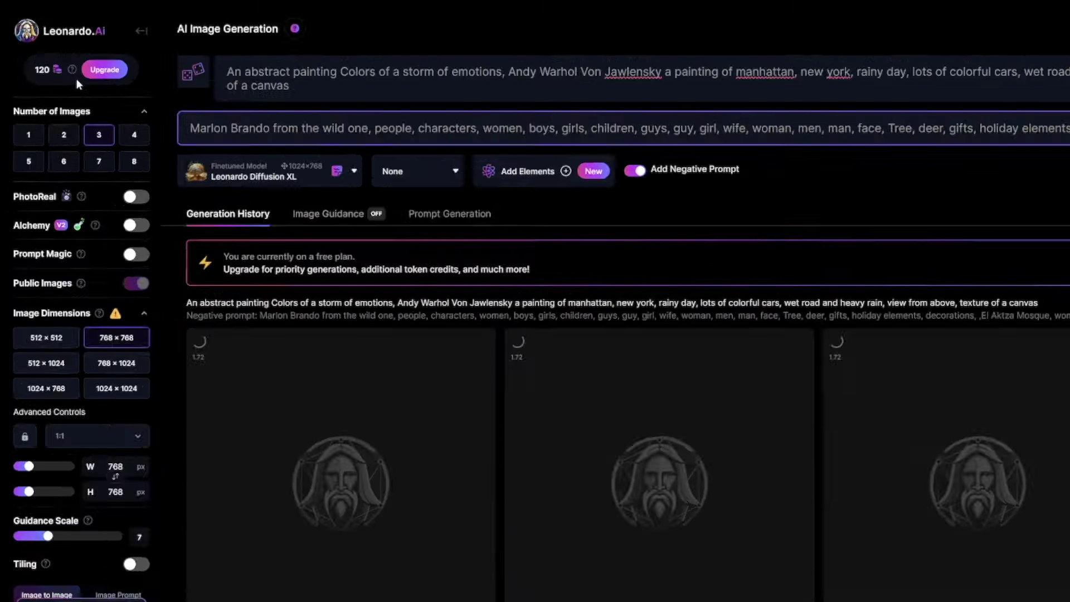
Step: Open the third Manhattan rainy-street painting full-size once generation finishes
mouse_move(50, 52)
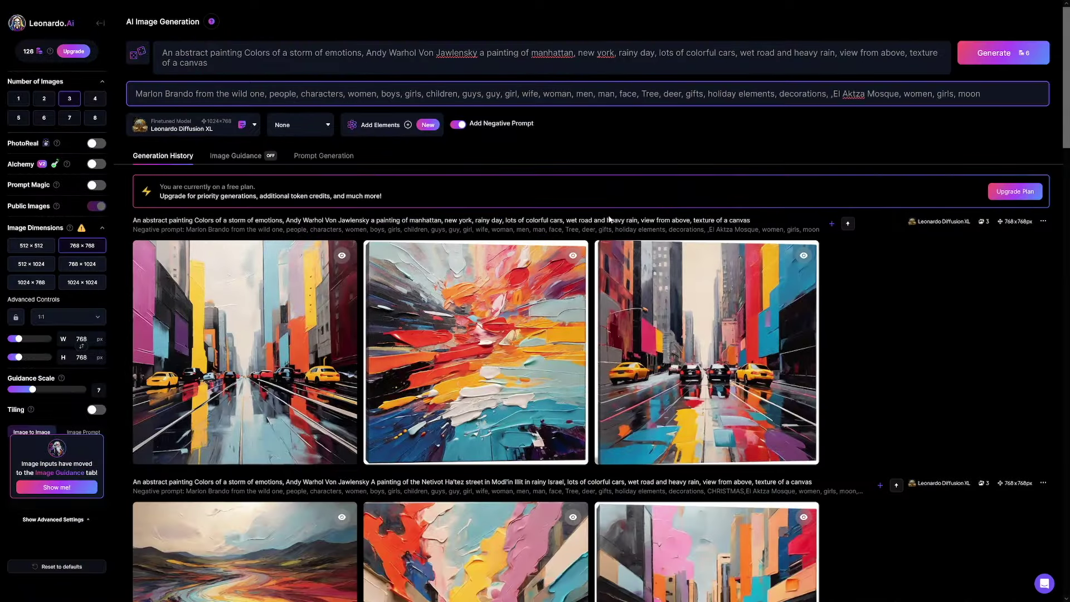
left_click(693, 335)
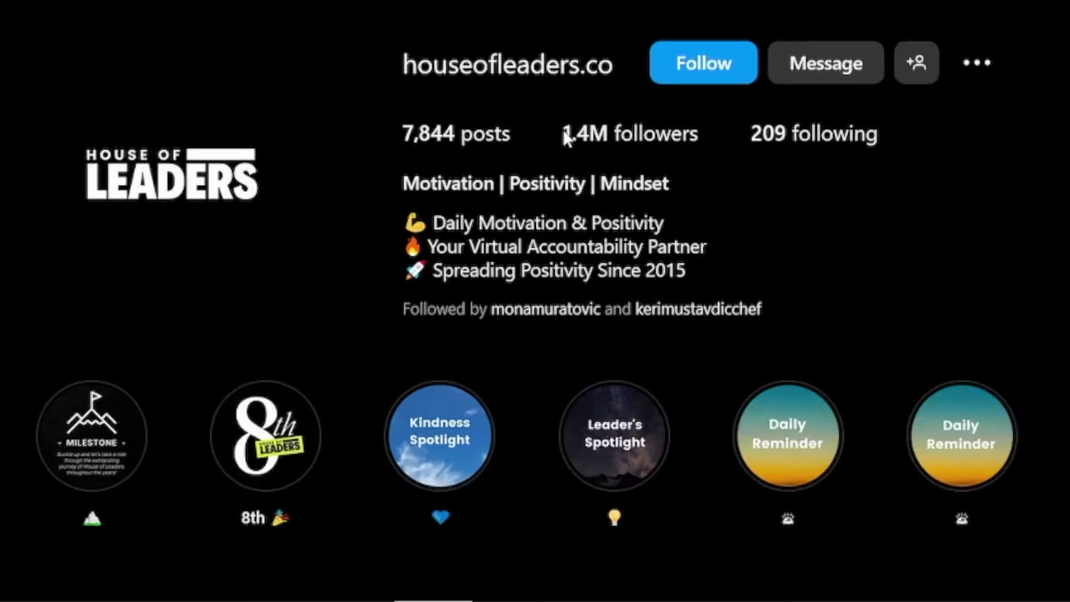
left_click_drag(577, 134, 705, 134)
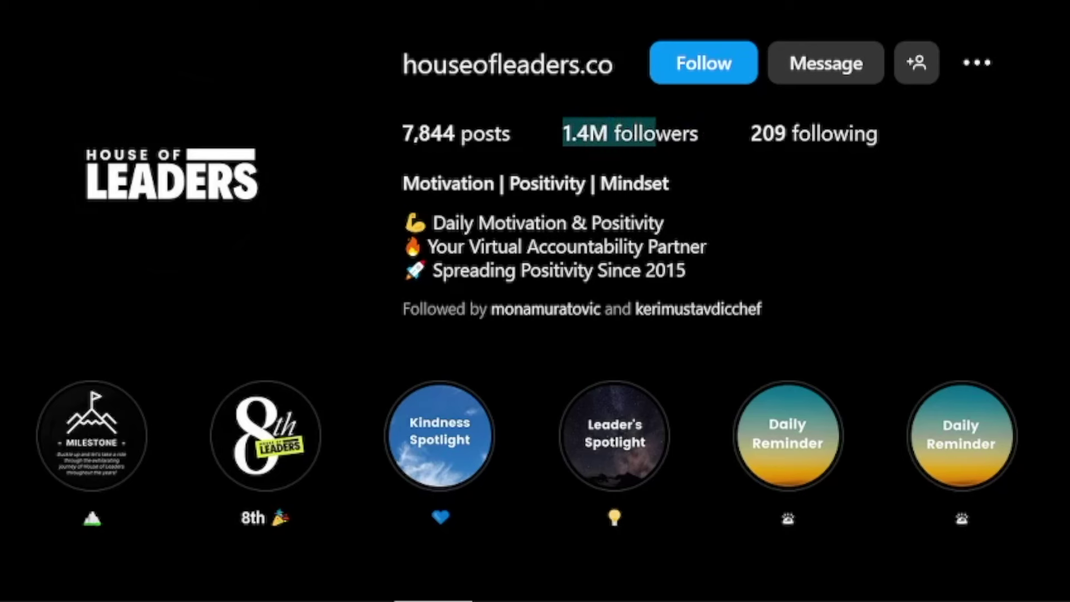
left_click_drag(655, 133, 560, 138)
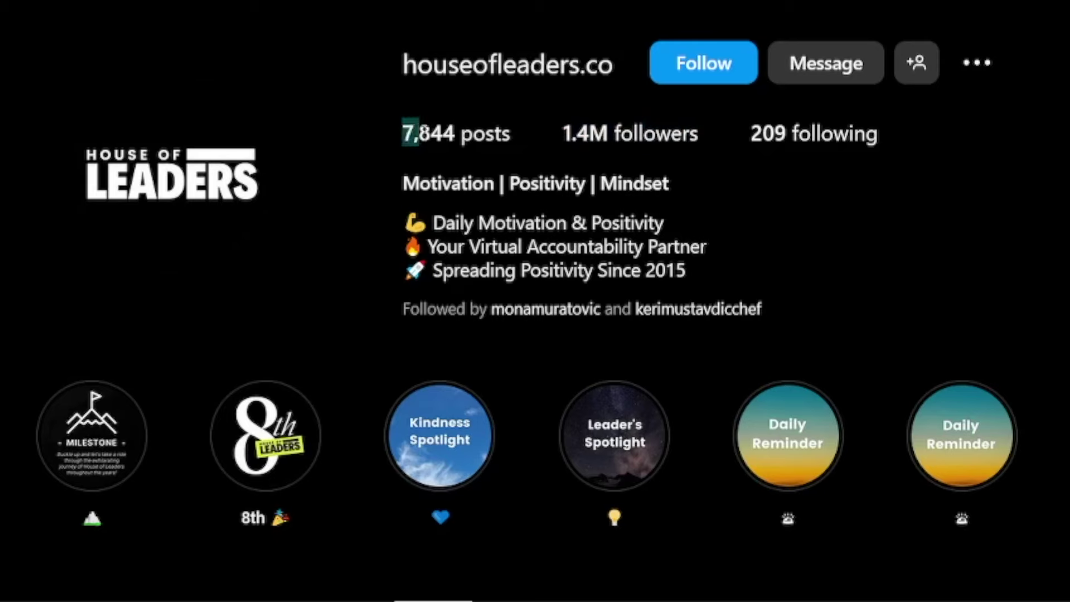
left_click_drag(443, 134, 511, 133)
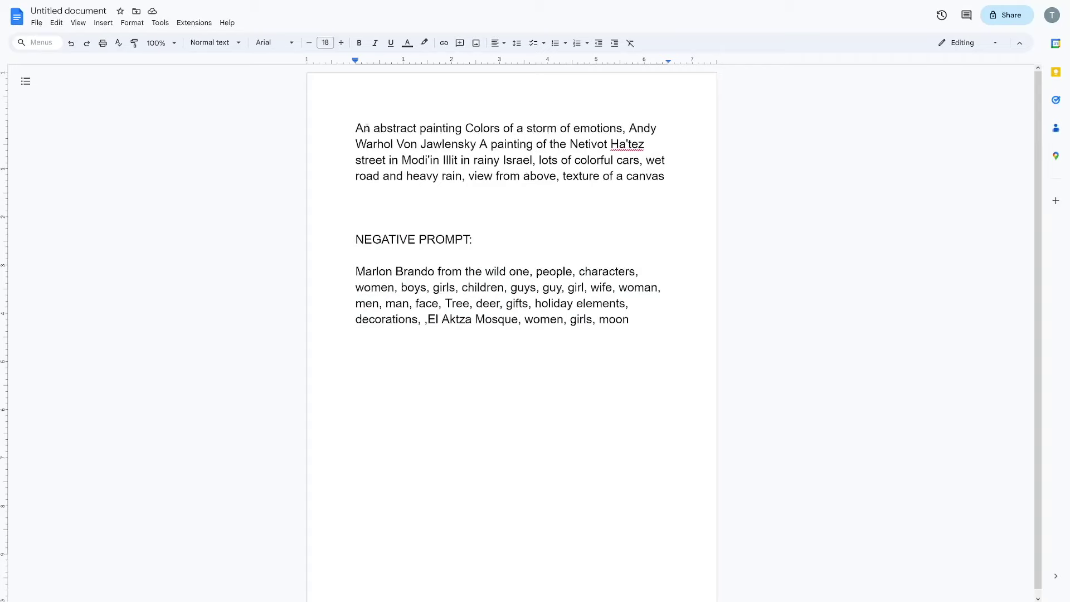
Step: Close the enlarged Manhattan painting and highlight 'a painting of manhattan' in the prompt
left_click_drag(414, 125, 640, 321)
left_click(516, 122)
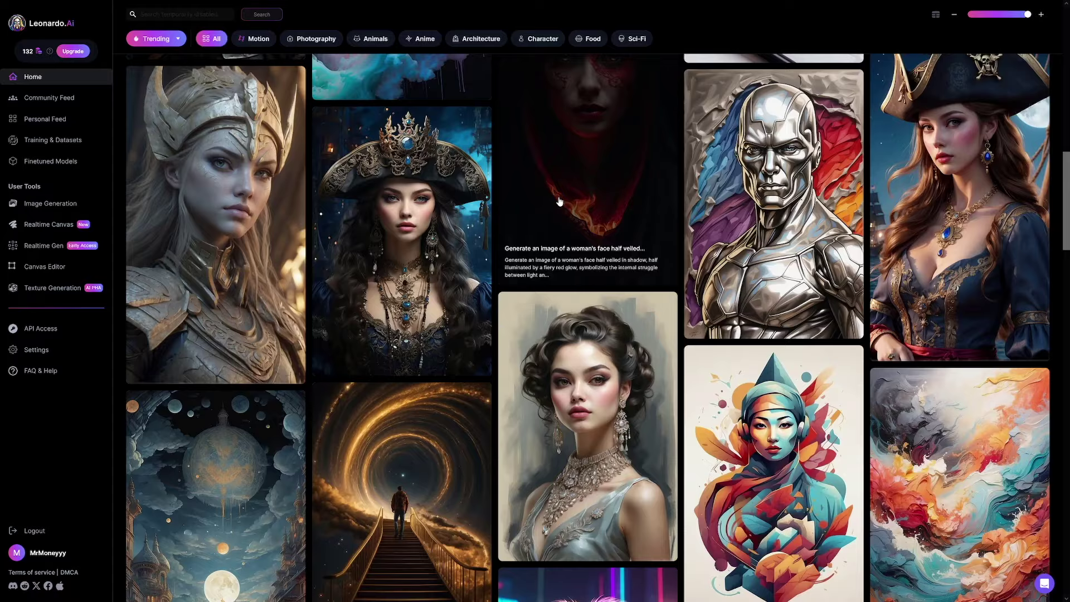
scroll(558, 200, "up", 10)
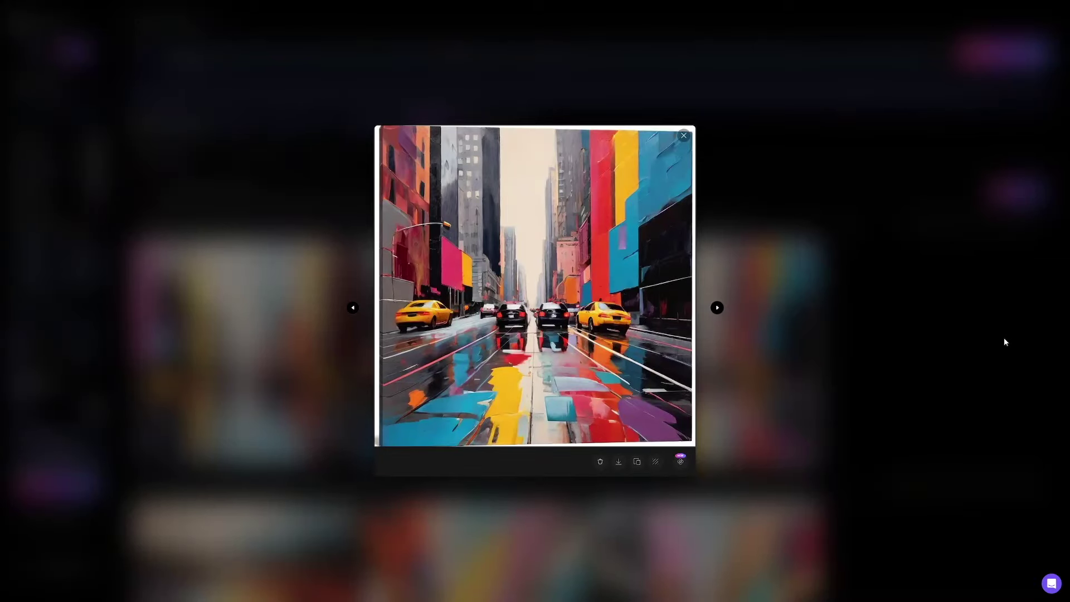
left_click(886, 315)
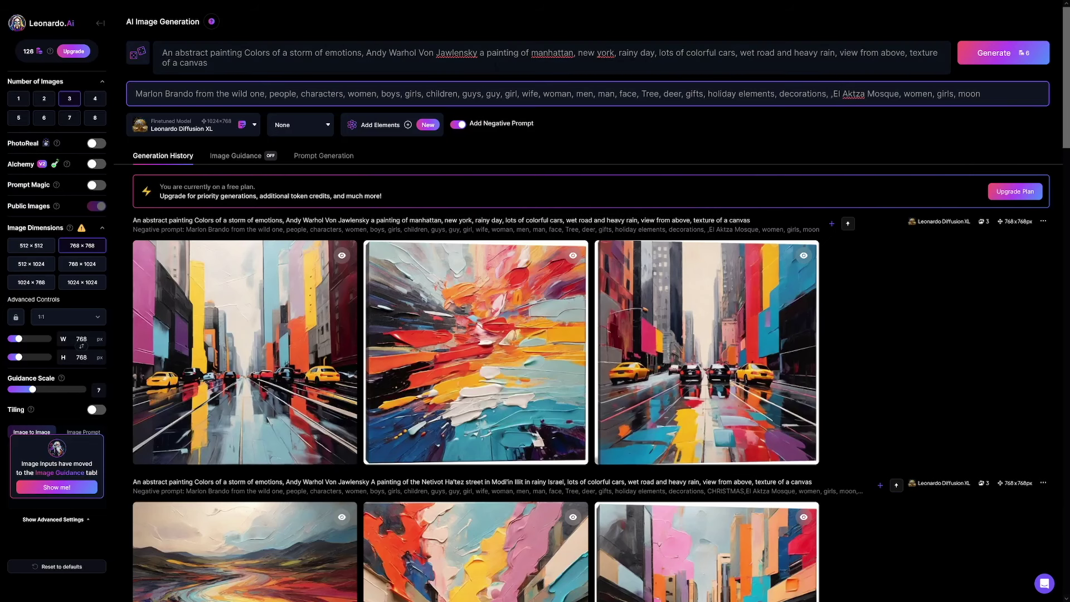
left_click_drag(481, 53, 498, 53)
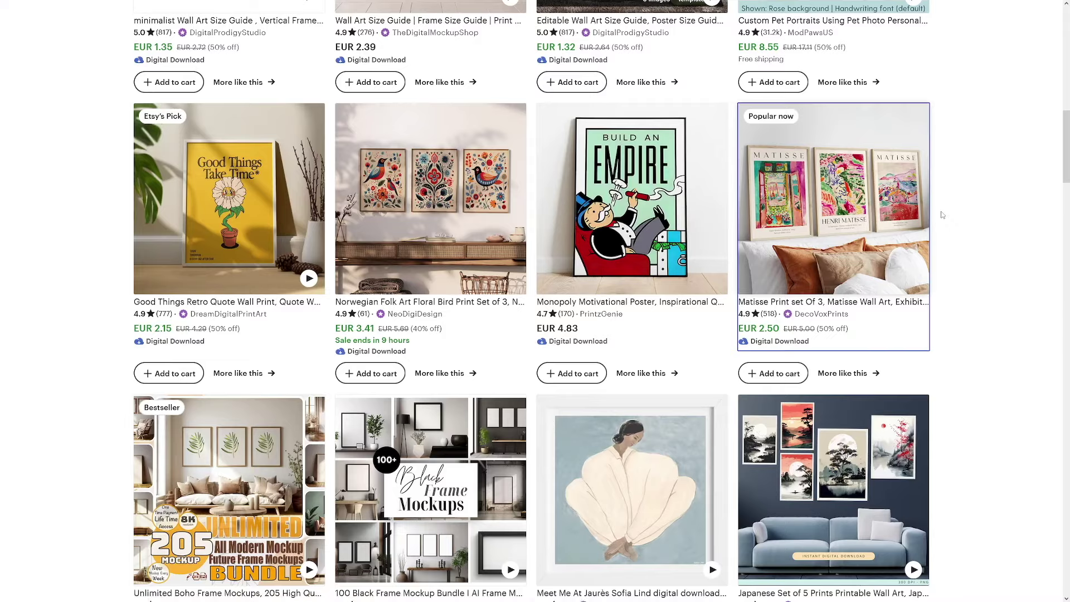
Step: Scroll a row further down the Etsy wall-art results and open a listing
scroll(947, 214, "down", 2)
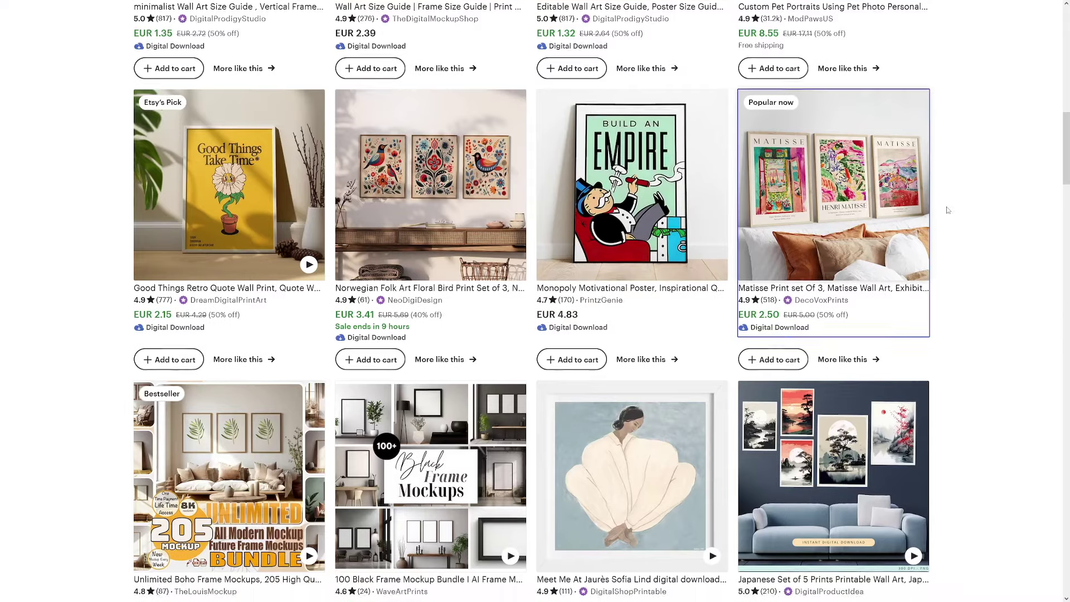
scroll(955, 213, "down", 3)
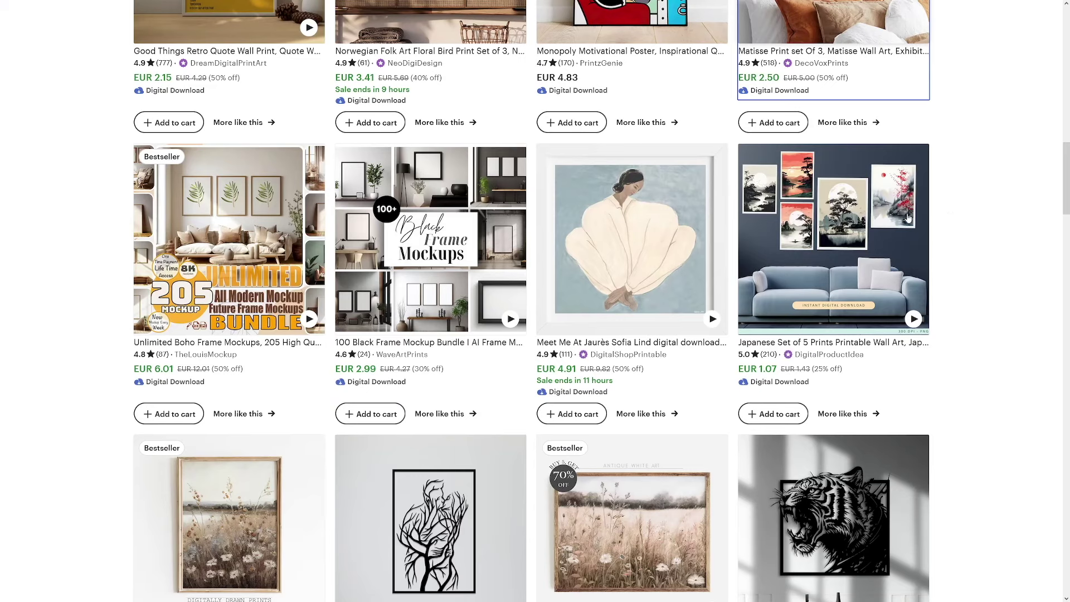
left_click(870, 222)
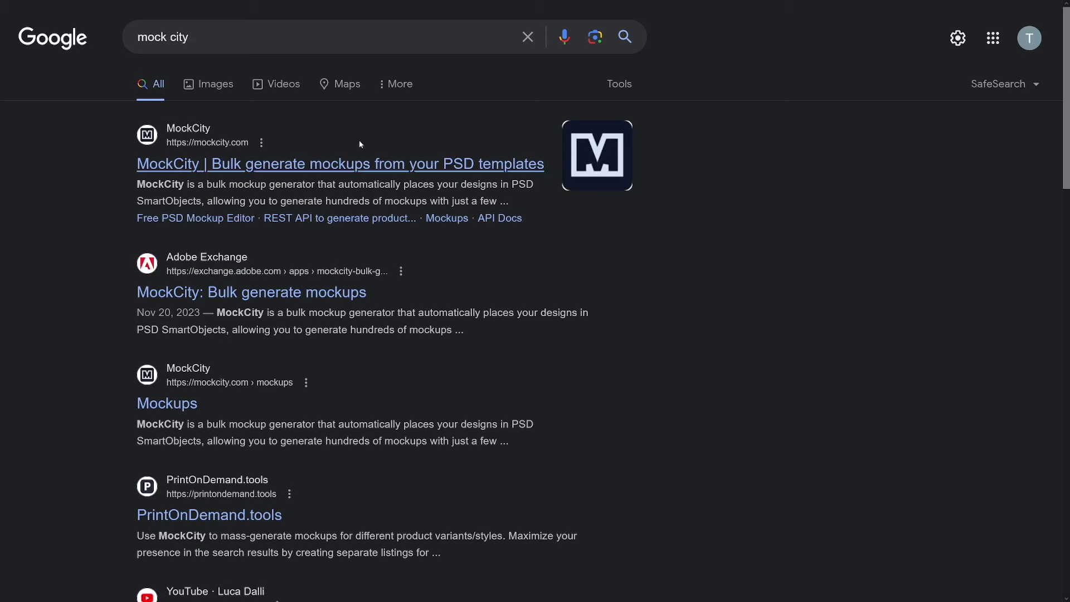
Step: Highlight MockCity's 'Bulk generate mockups' headline, including the words 'for free'
left_click_drag(138, 37, 190, 38)
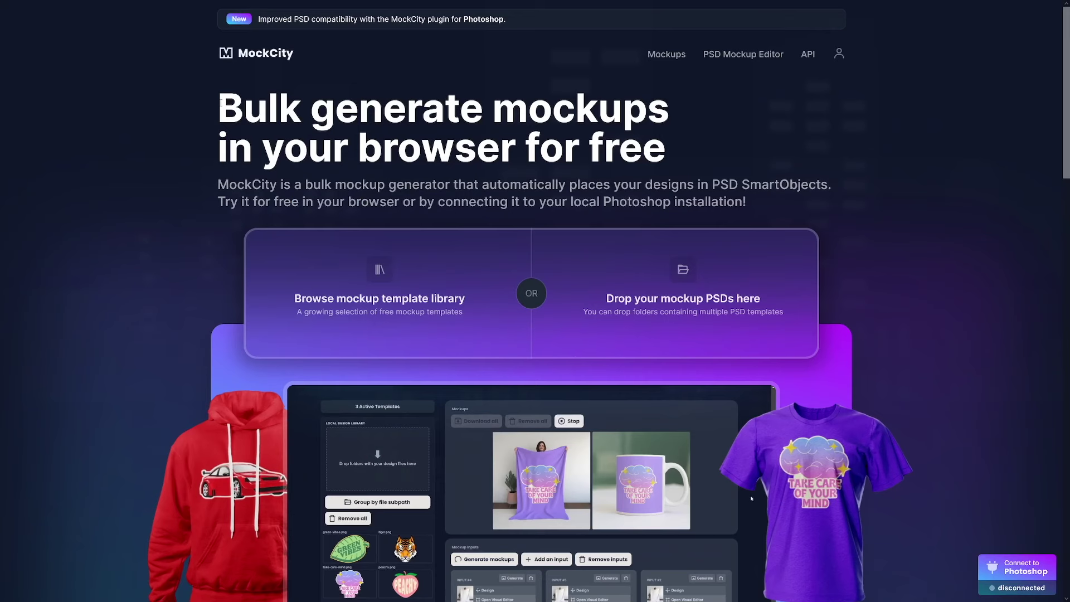
left_click_drag(221, 102, 384, 109)
left_click_drag(474, 117, 667, 151)
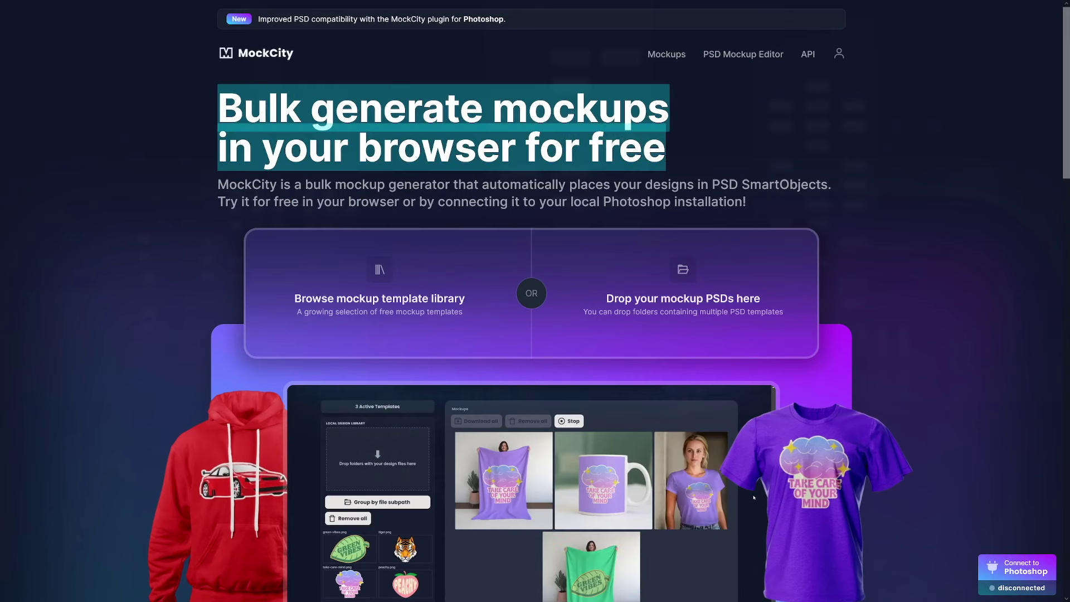
left_click(533, 151)
left_click_drag(540, 150, 668, 152)
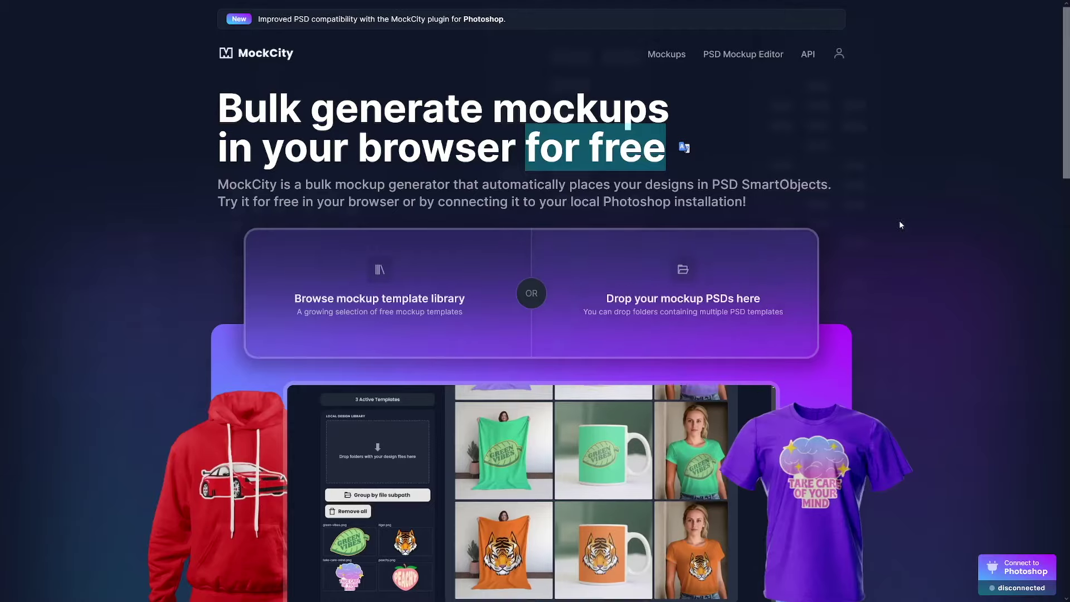
Step: Scroll through MockCity's feature cards and back to the top
scroll(898, 219, "down", 5)
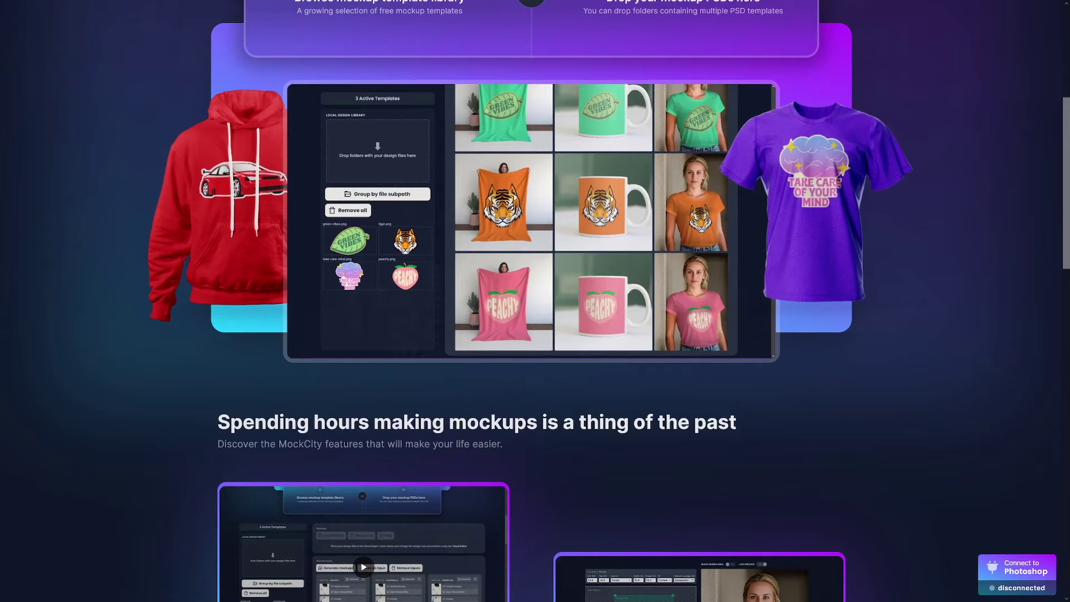
scroll(550, 210, "down", 10)
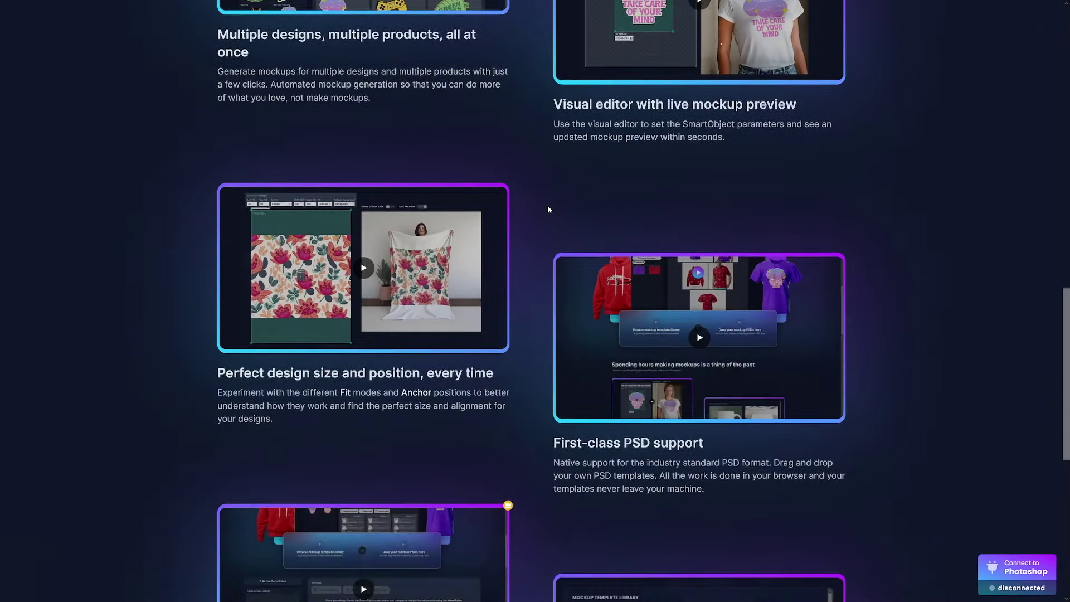
scroll(548, 205, "down", 8)
scroll(547, 205, "up", 7)
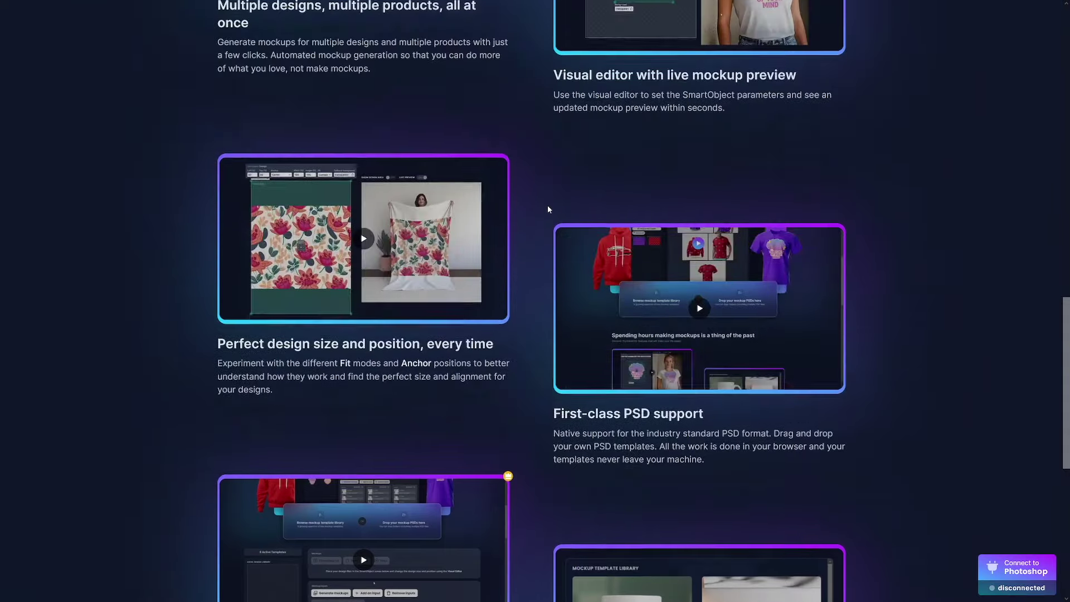
scroll(547, 205, "up", 15)
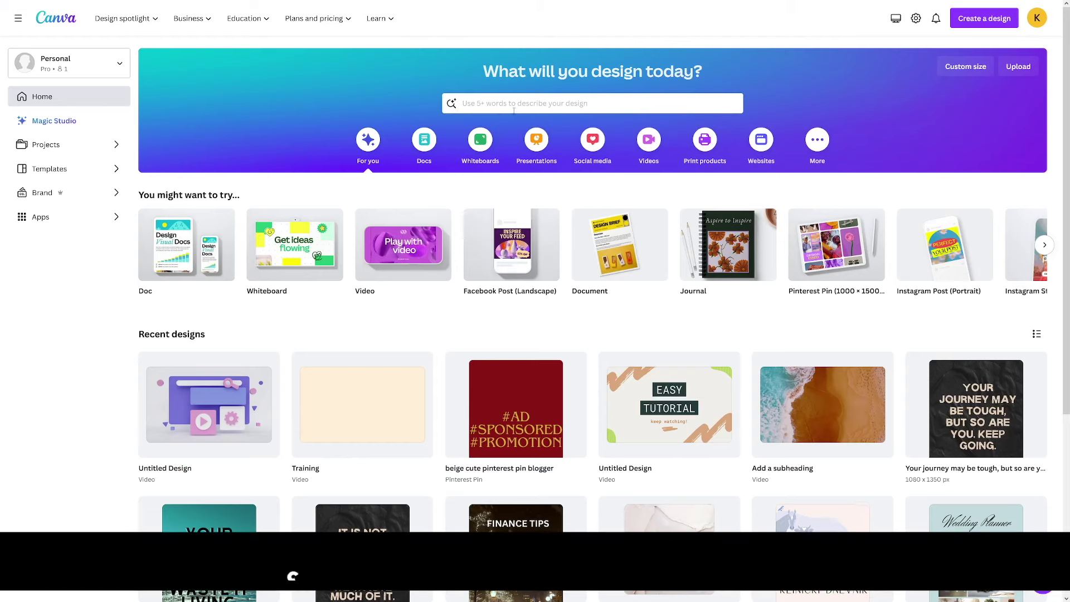
Step: Search Canva templates for 'mock up'
left_click(515, 105)
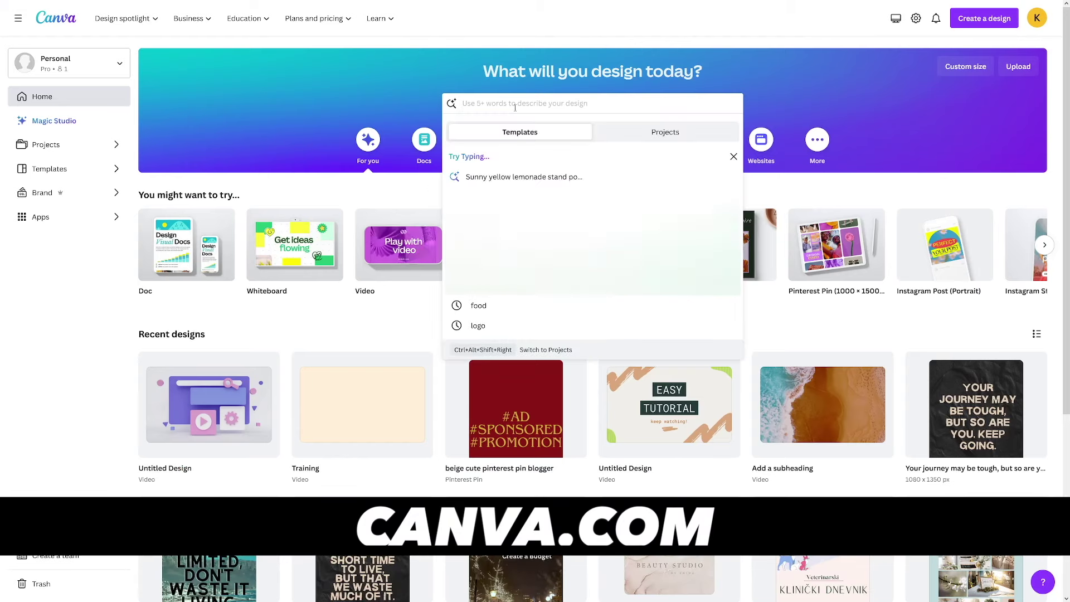
type("mock up")
key("Return")
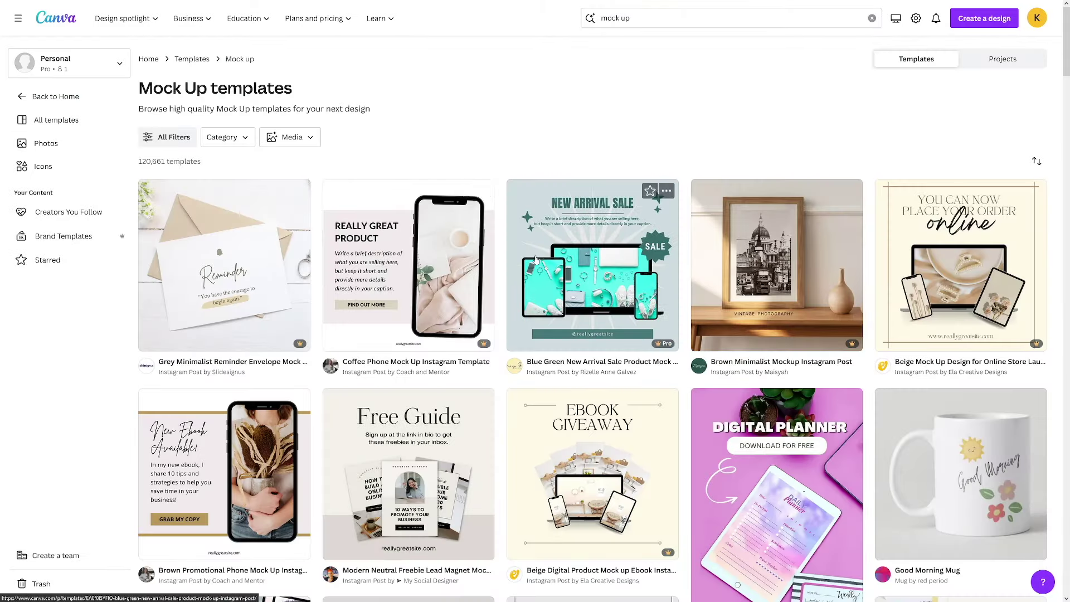
scroll(535, 259, "down", 2)
scroll(669, 273, "up", 2)
Step: Preview the Brown Minimalist Mockup Instagram Post, then browse more mock up results
left_click(783, 287)
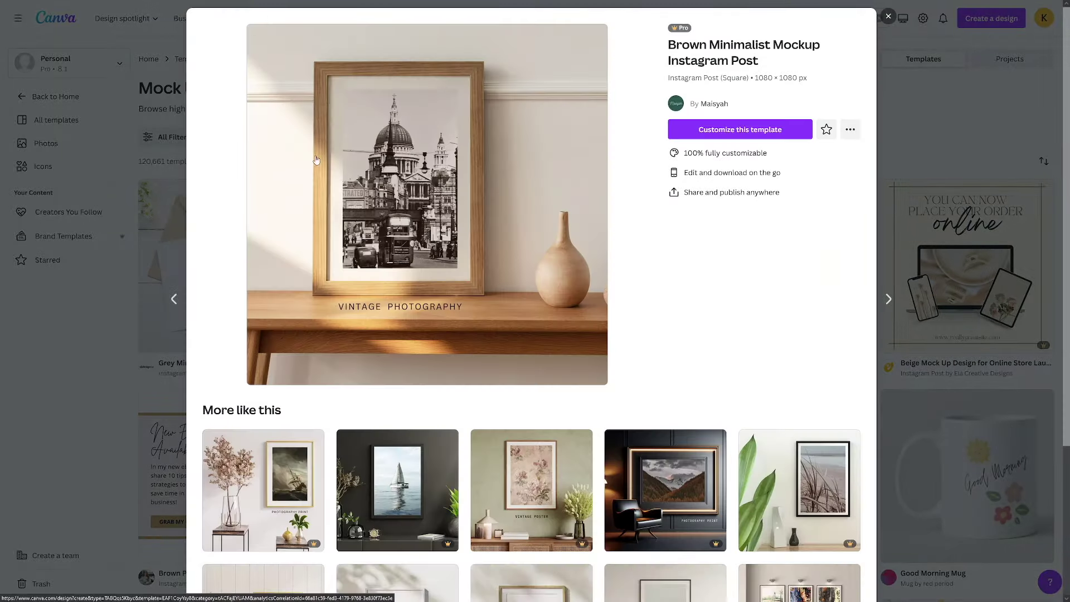
key("Escape")
scroll(724, 262, "down", 10)
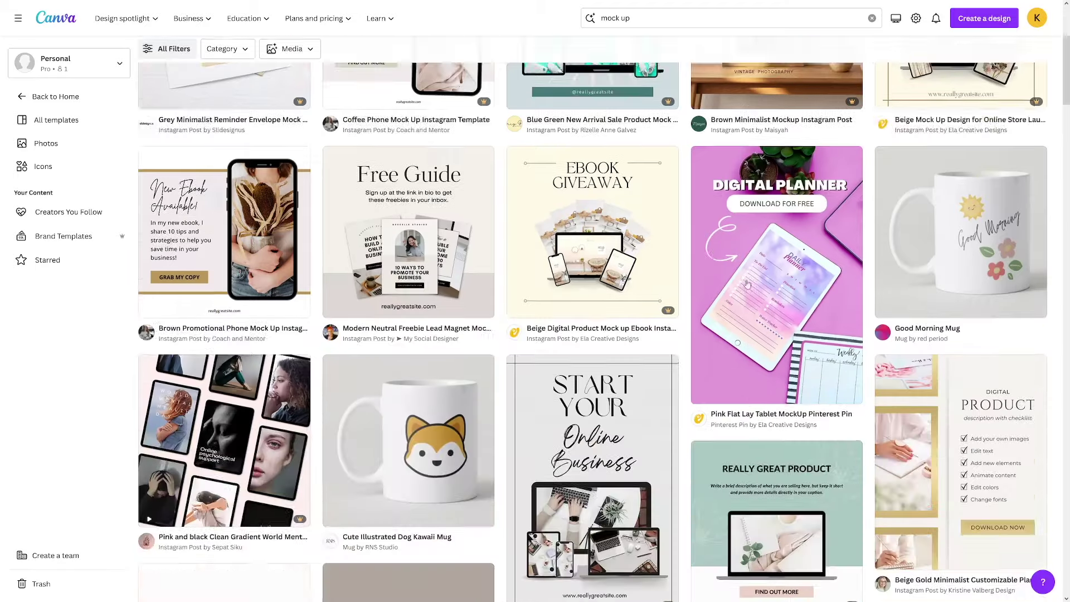
scroll(664, 258, "down", 10)
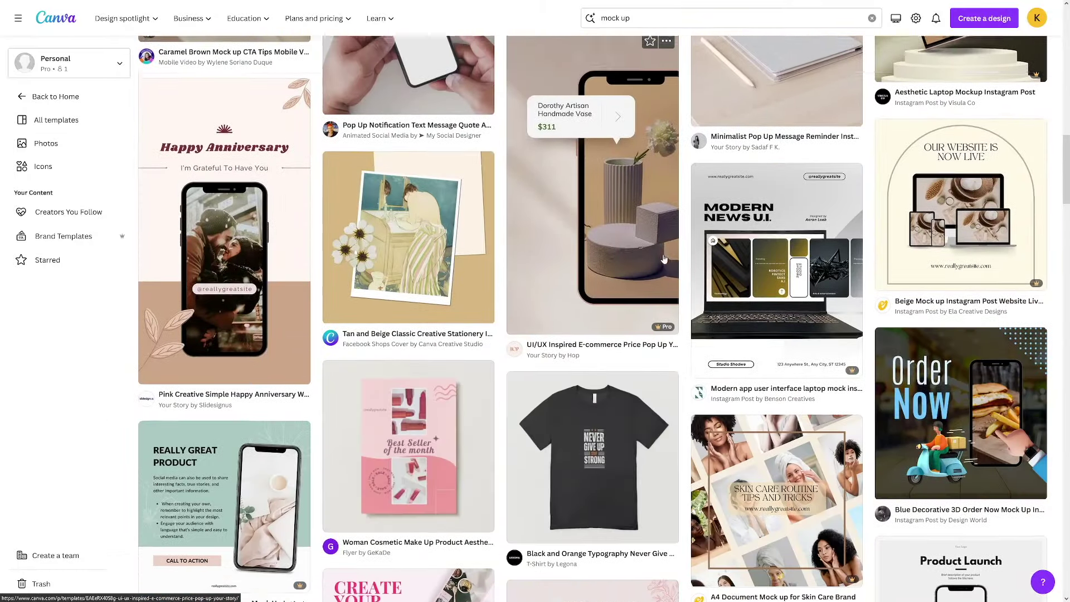
scroll(663, 259, "down", 3)
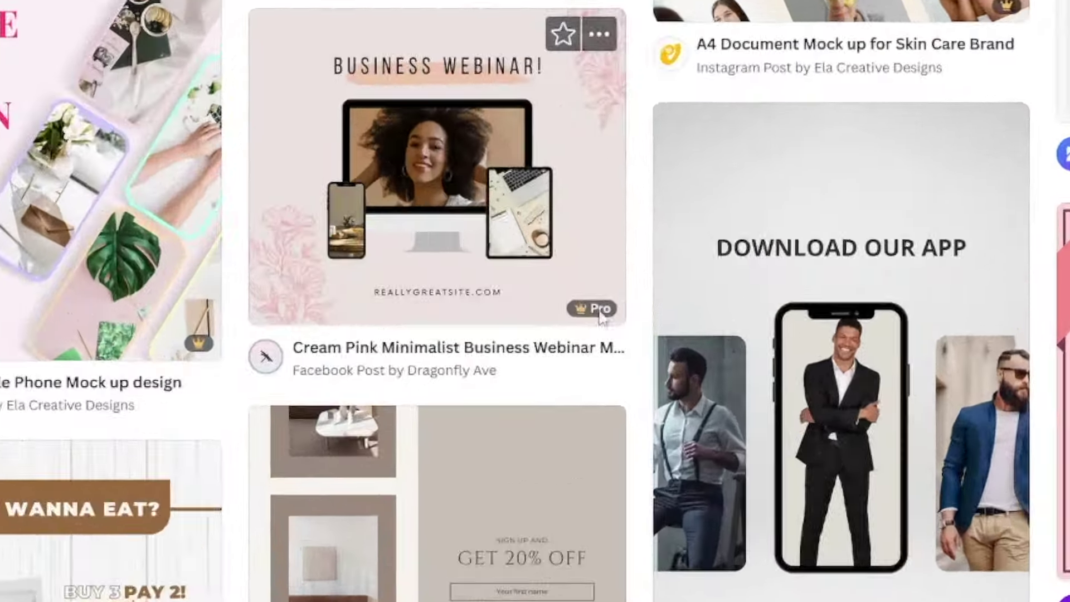
mouse_move(588, 319)
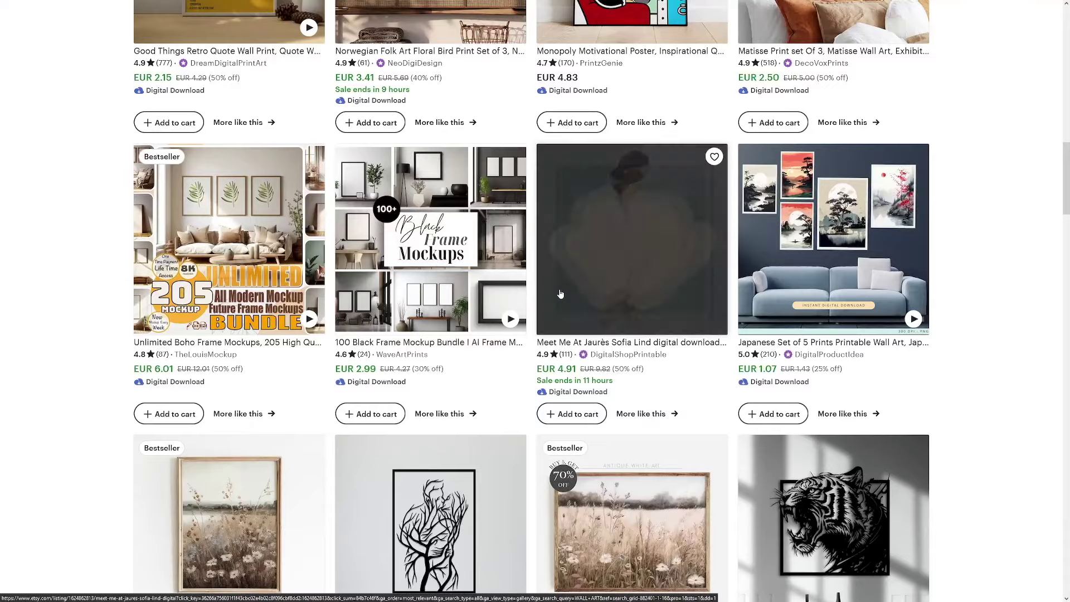
scroll(560, 294, "up", 3)
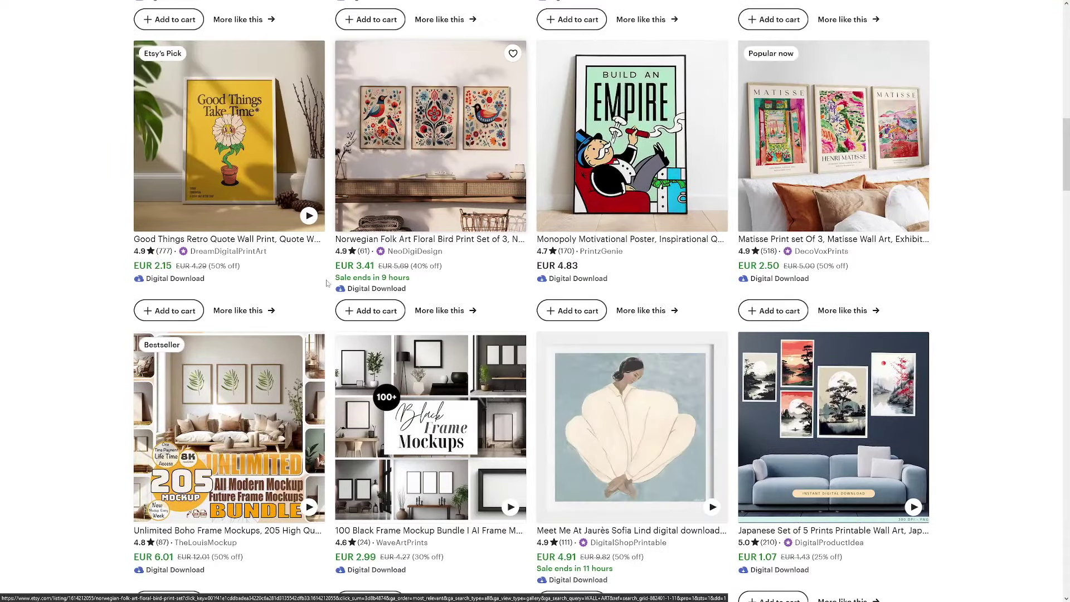
Step: Open the Good Things Retro Quote Wall Print listing and check its 777 reviews
left_click(234, 256)
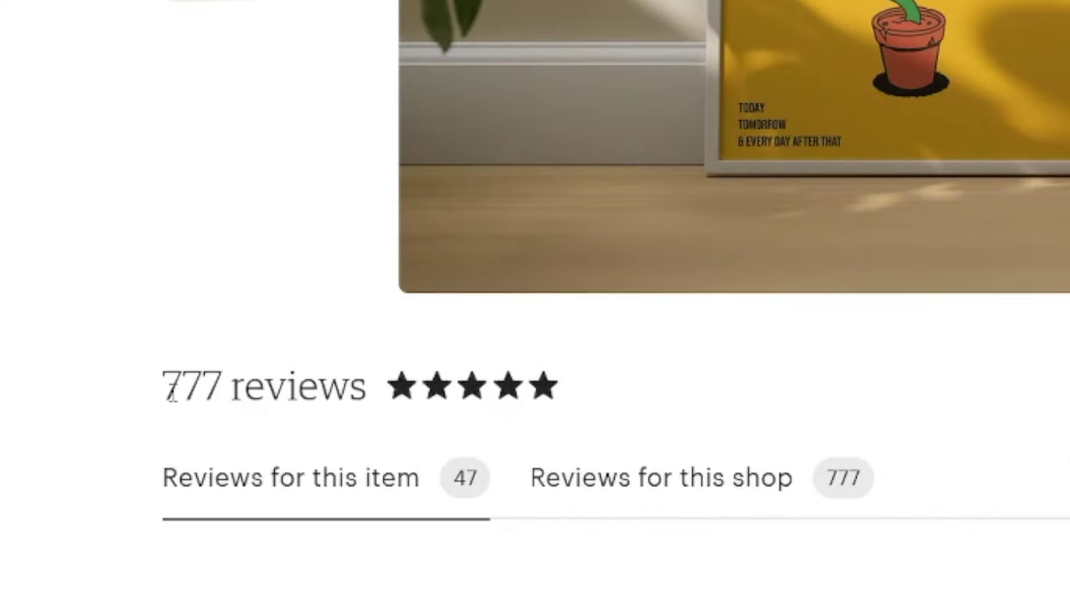
left_click_drag(140, 507, 215, 513)
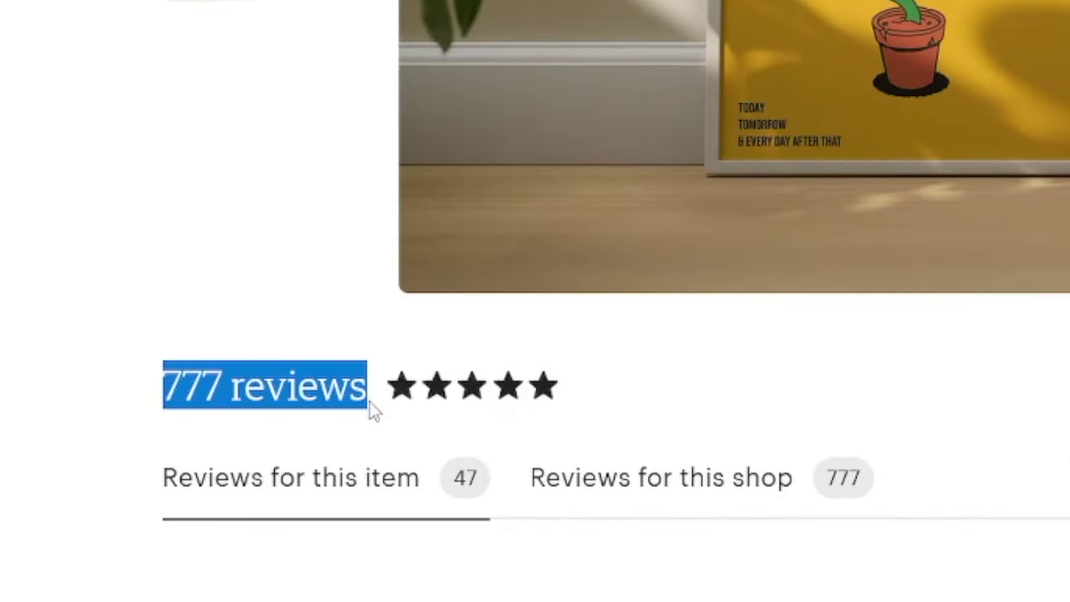
left_click(369, 401)
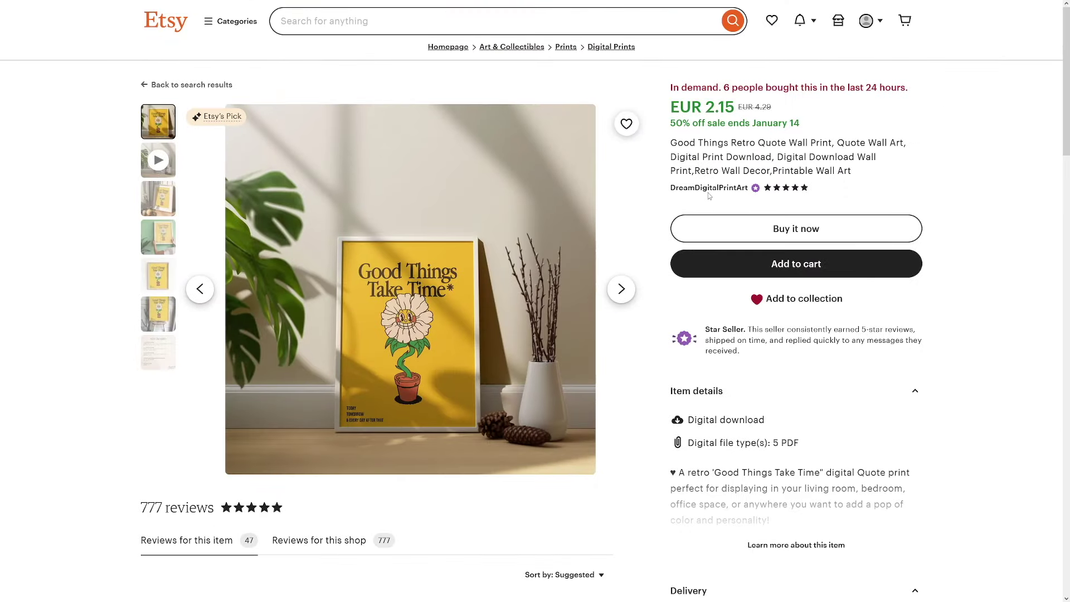
Step: Open the DreamDigitalPrintArt shop page and check its 8,221 sales
left_click(710, 188)
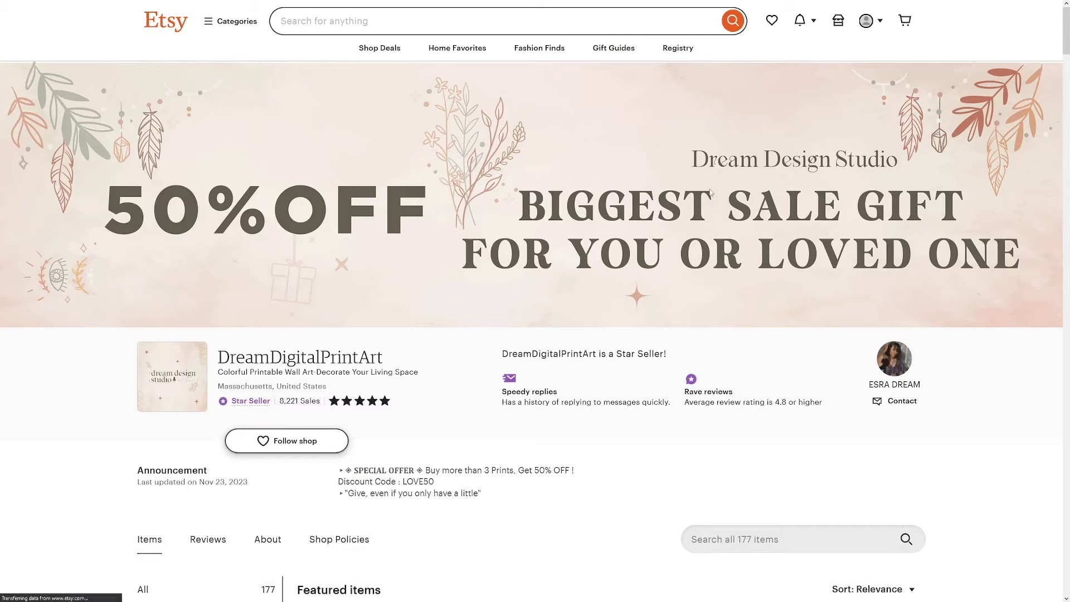
scroll(451, 269, "down", 3)
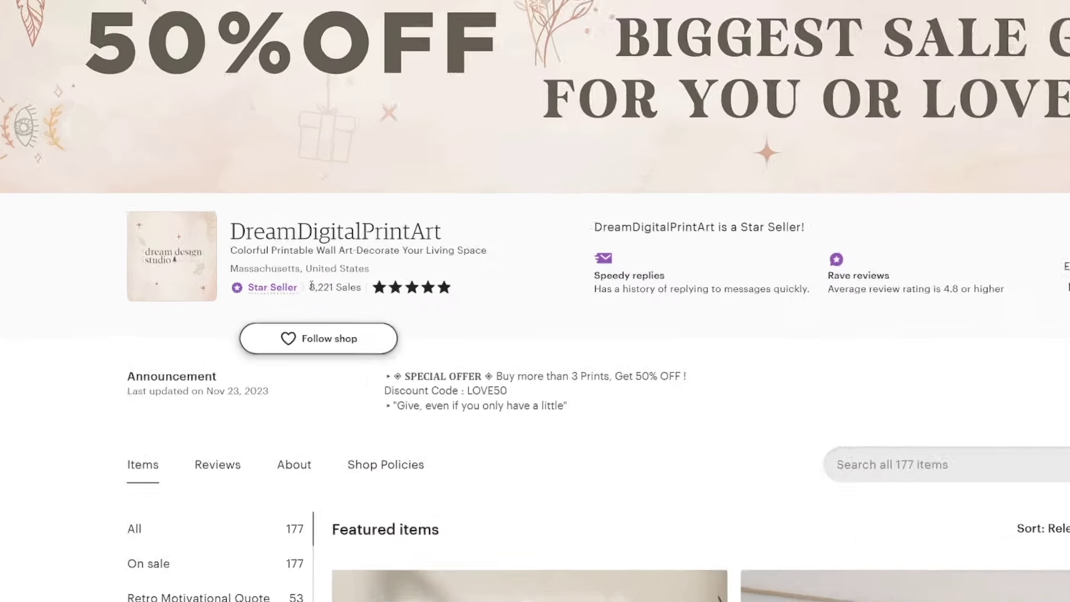
left_click_drag(280, 276, 286, 275)
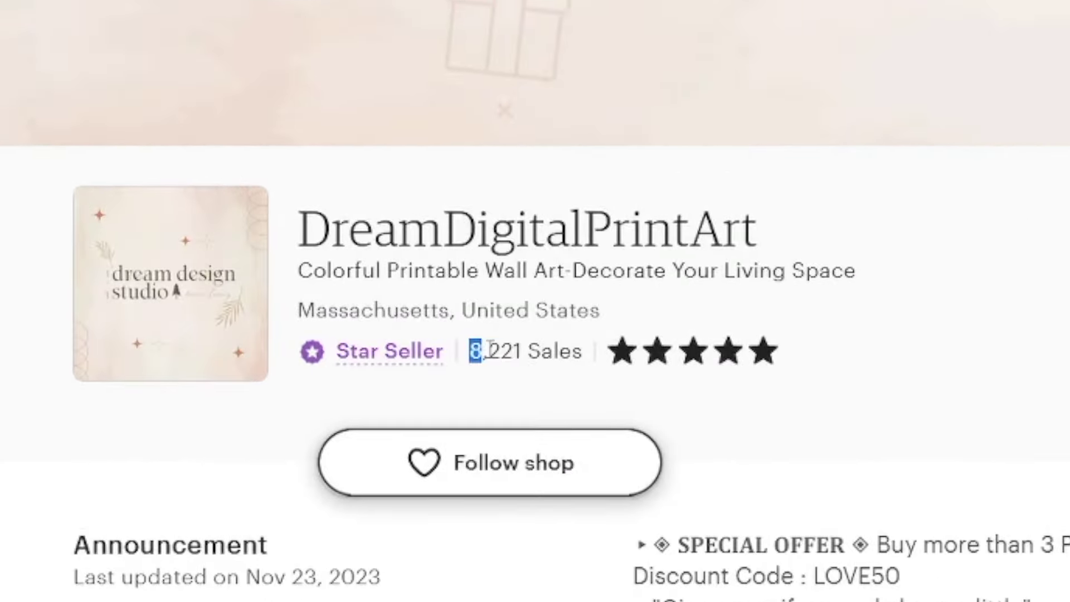
left_click(580, 362)
Step: Scroll down through the shop's Matisse and retro quote prints
scroll(304, 210, "down", 3)
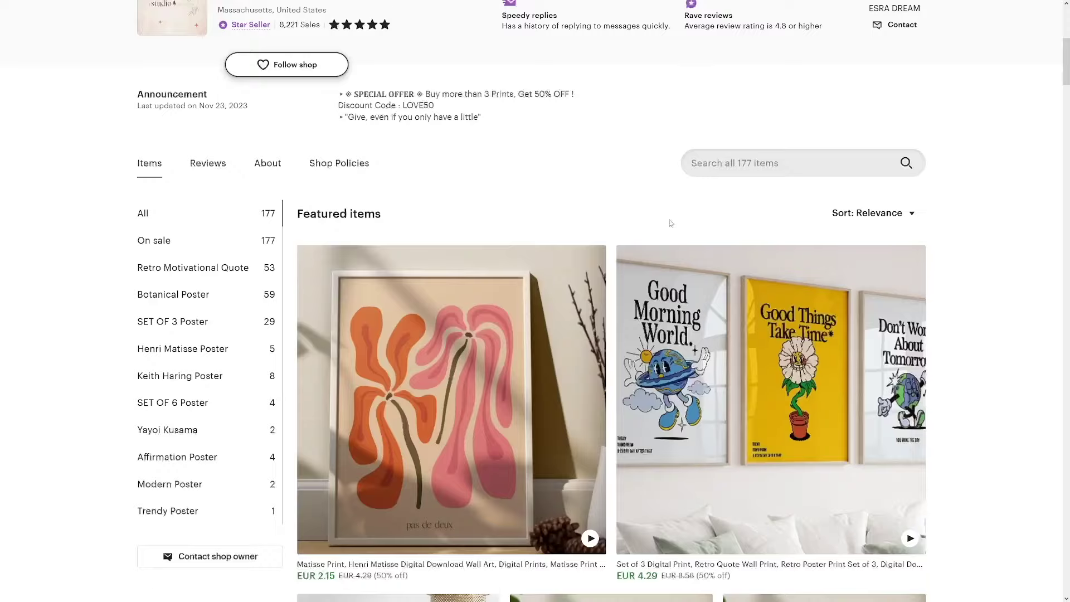
scroll(669, 219, "down", 4)
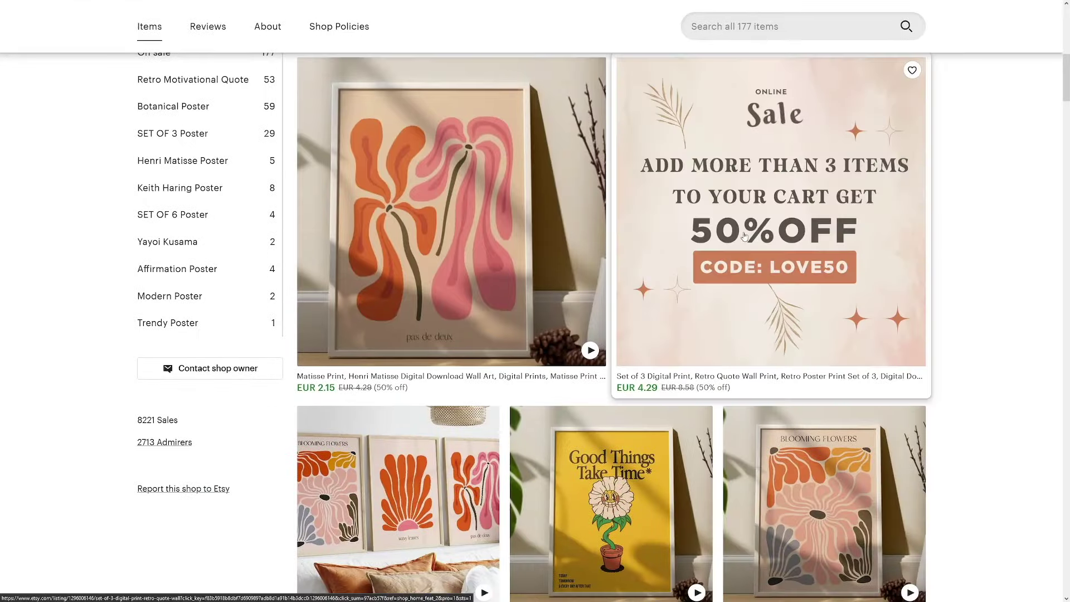
scroll(847, 251, "down", 2)
scroll(975, 264, "down", 5)
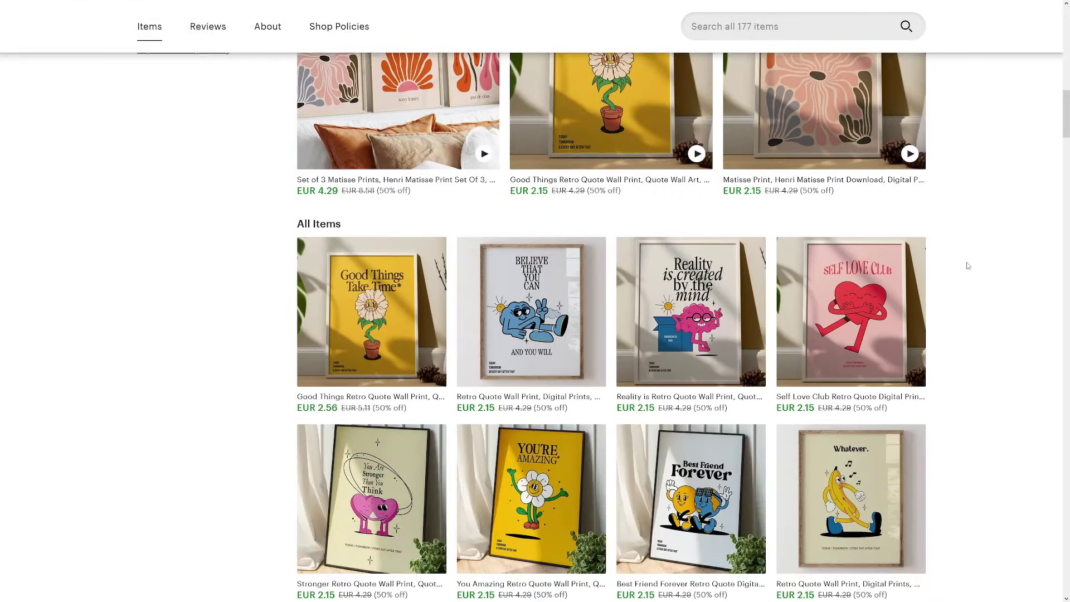
scroll(967, 259, "down", 5)
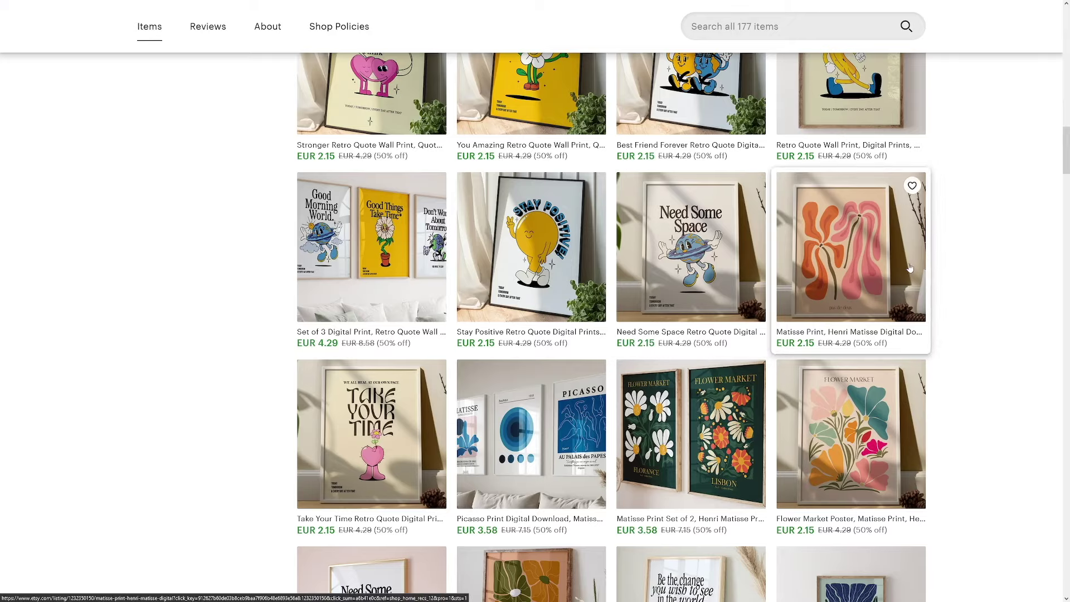
scroll(993, 237, "down", 3)
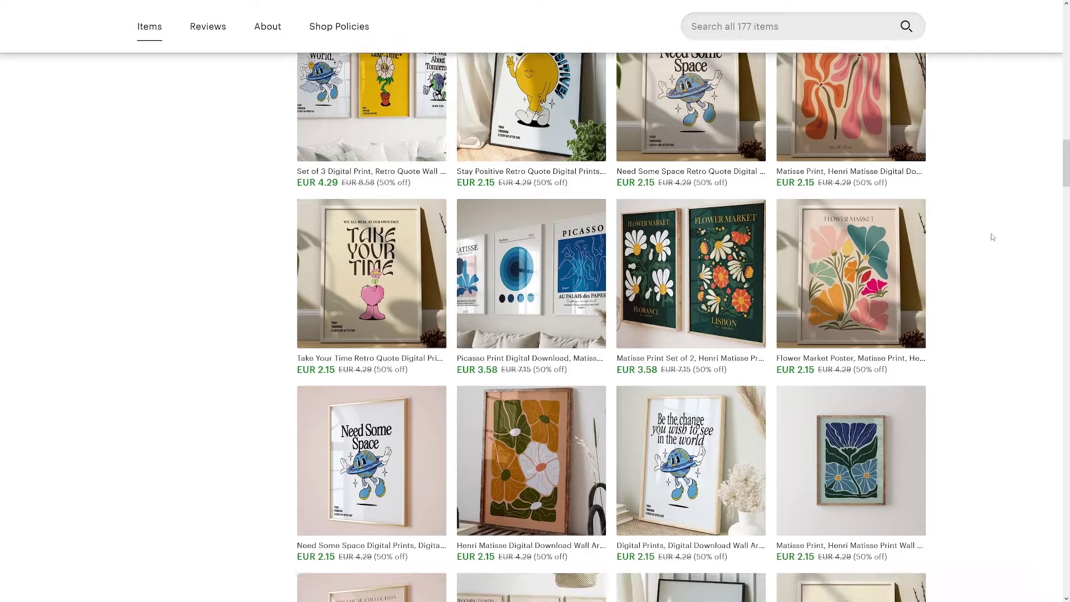
scroll(993, 237, "down", 2)
scroll(992, 237, "down", 3)
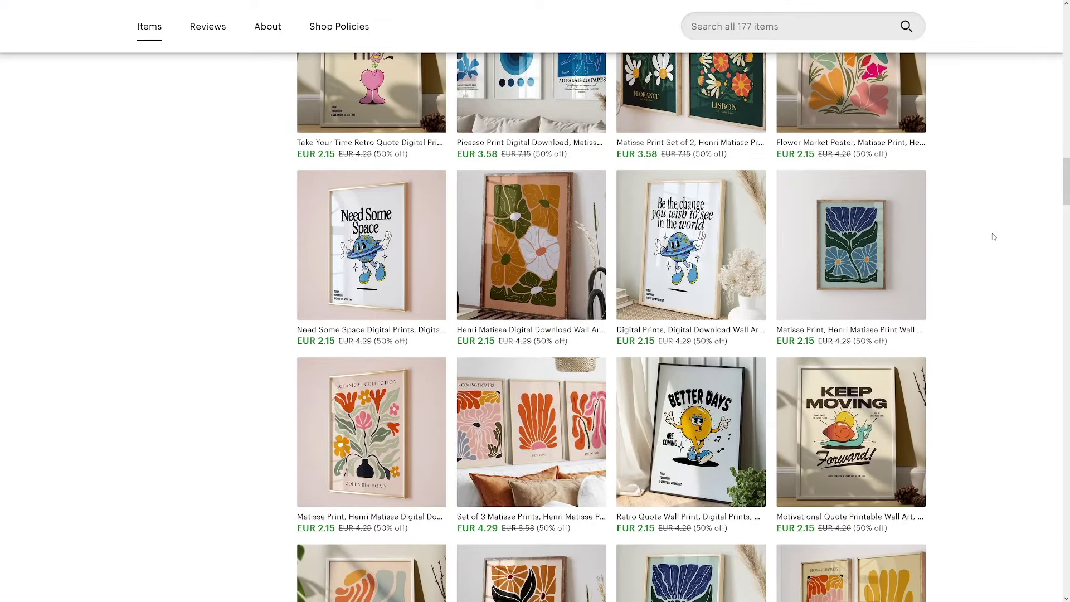
scroll(993, 237, "down", 2)
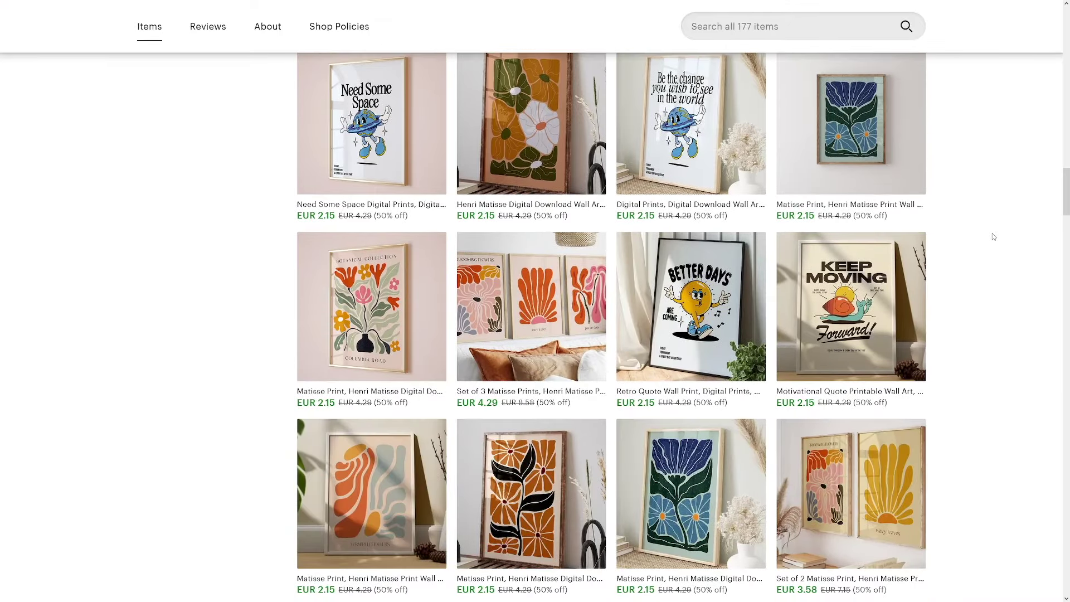
scroll(992, 237, "down", 4)
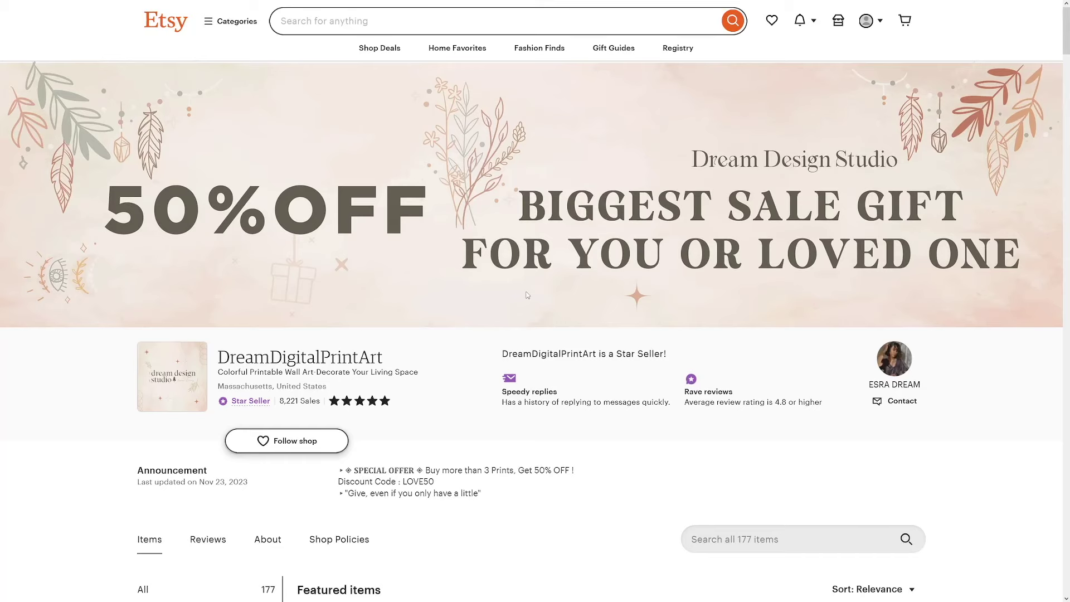
Step: Review Etsy's WALL ART search results and highlight the total of 13,859,247 listings
scroll(473, 290, "down", 2)
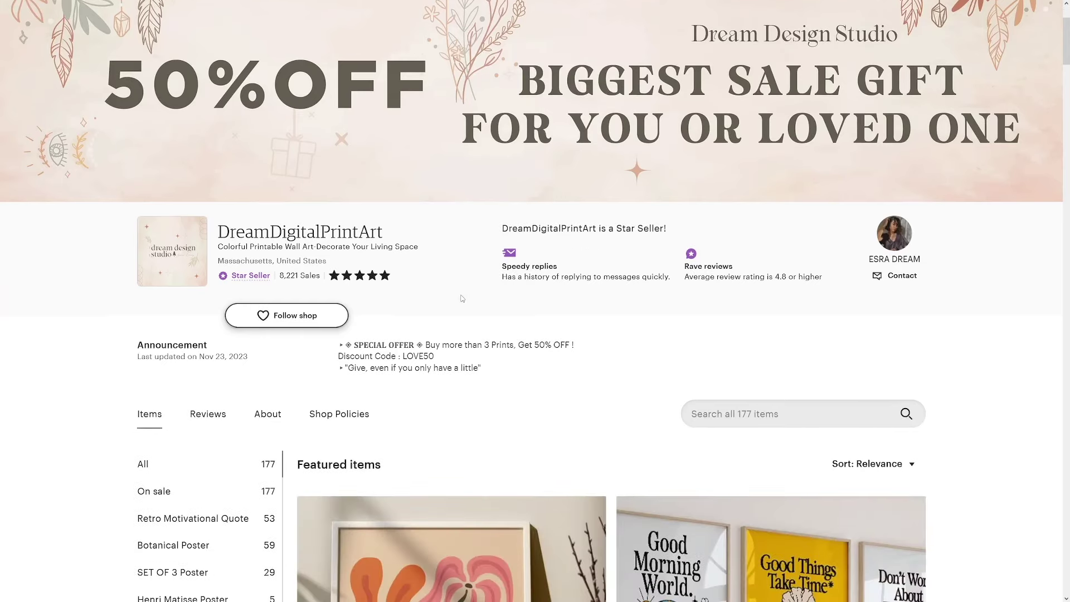
scroll(540, 308, "down", 3)
scroll(612, 308, "up", 3)
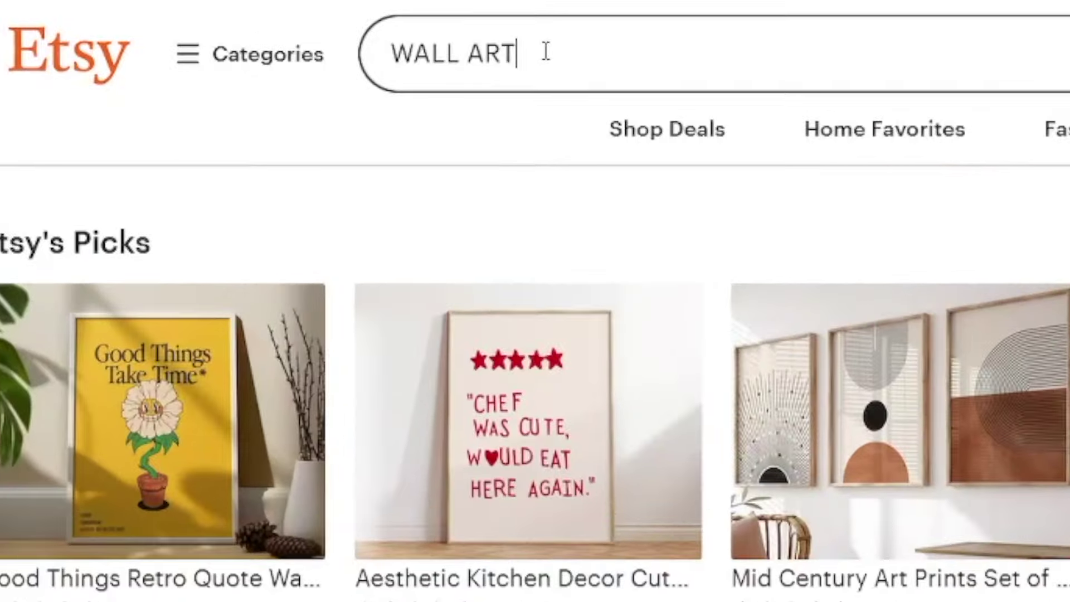
left_click_drag(336, 20, 280, 22)
mouse_move(387, 54)
left_mouse_down()
mouse_move(508, 54)
mouse_move(387, 60)
left_mouse_up()
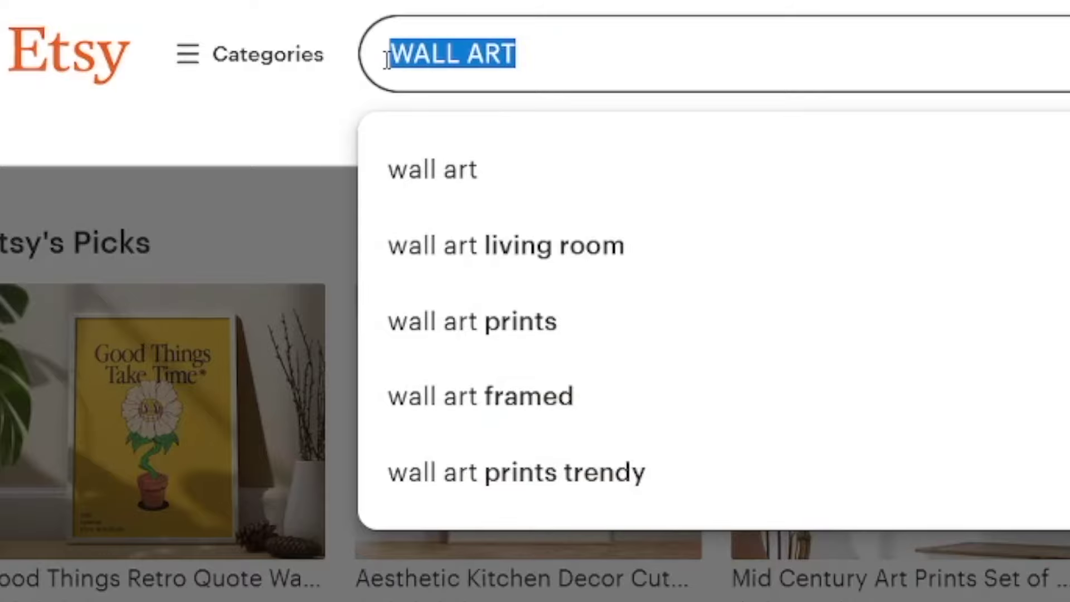
key("Escape")
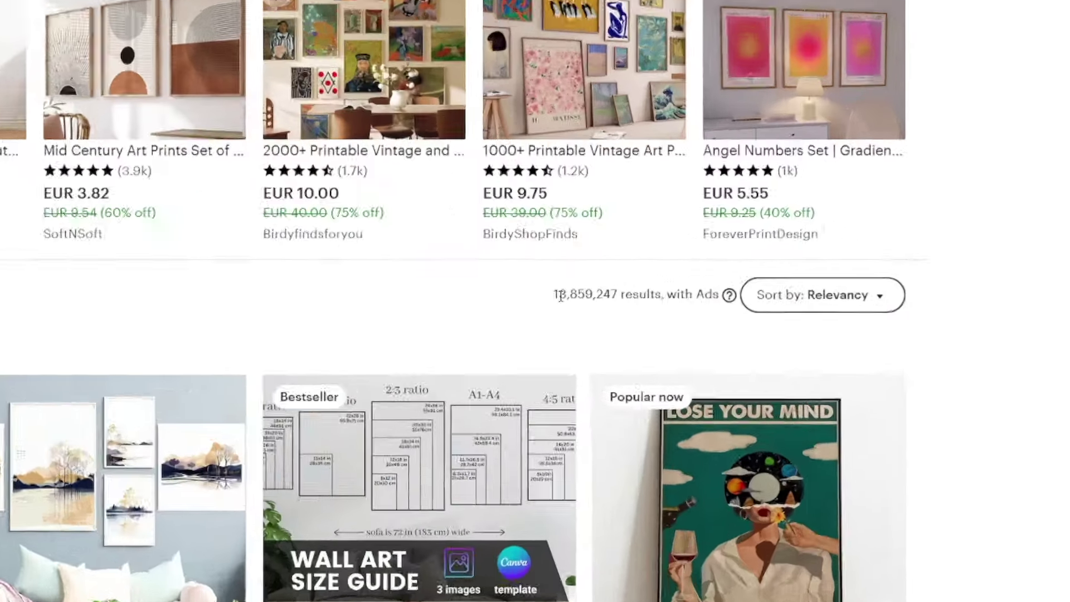
left_click_drag(717, 298, 727, 299)
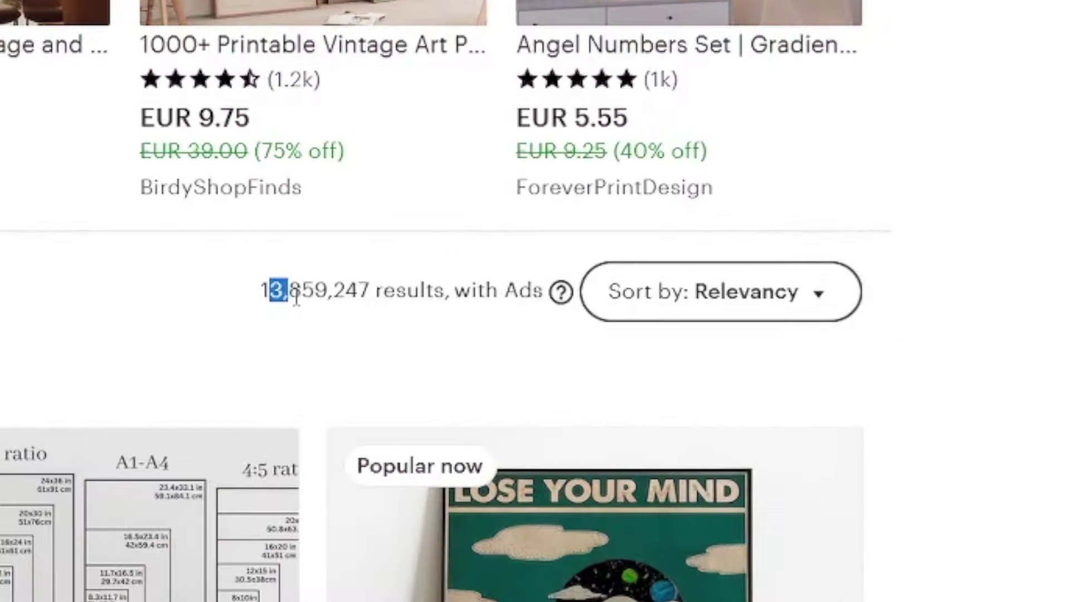
left_click(435, 306)
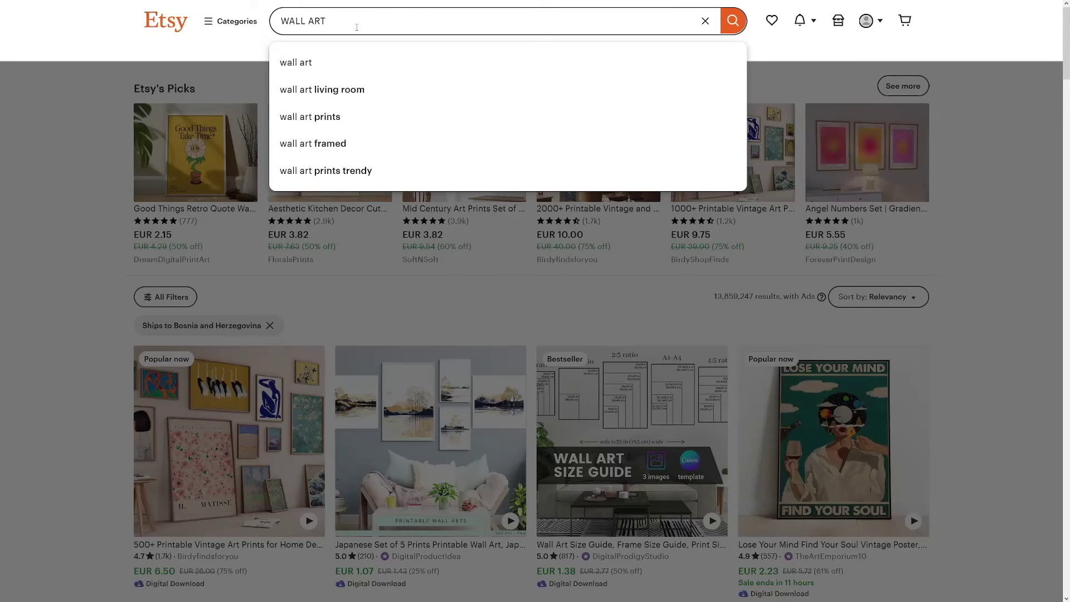
Step: Search Etsy for 'wall art living room' and highlight its 5,267,862 results count
left_click(357, 27)
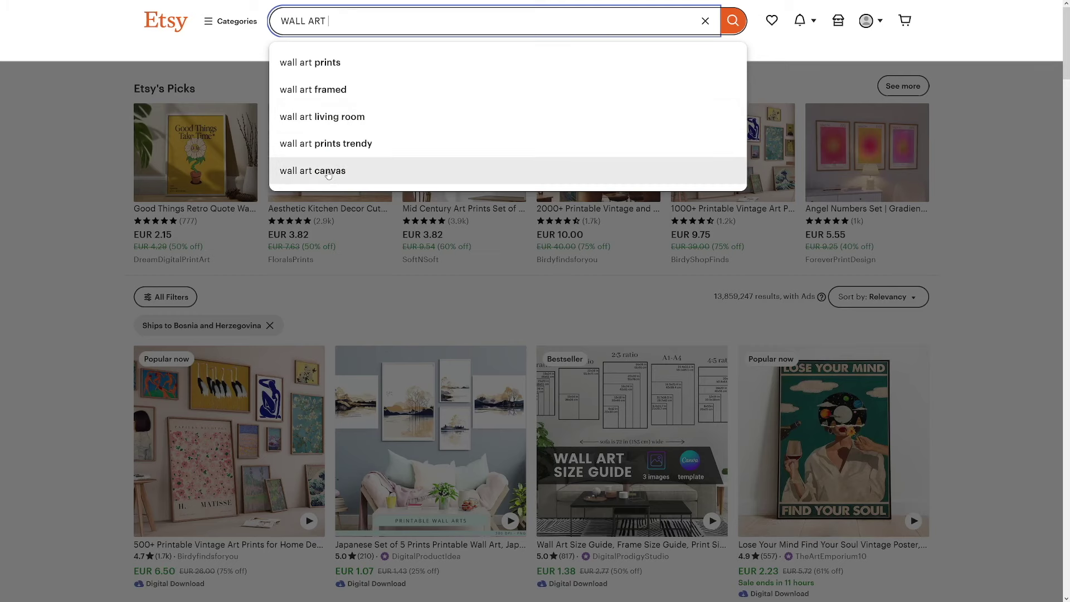
left_click(349, 123)
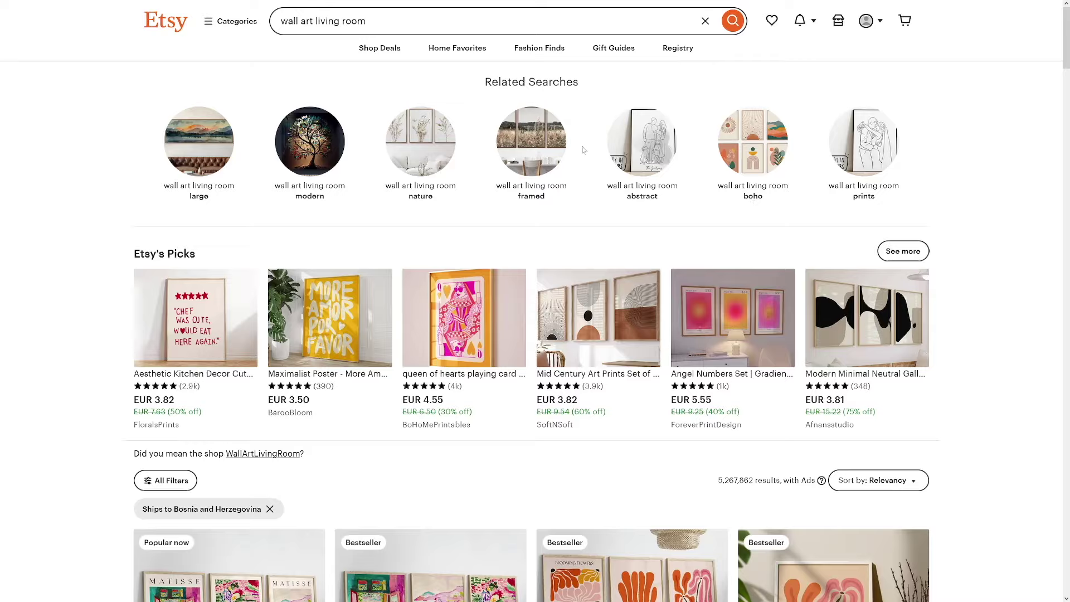
scroll(712, 247, "down", 5)
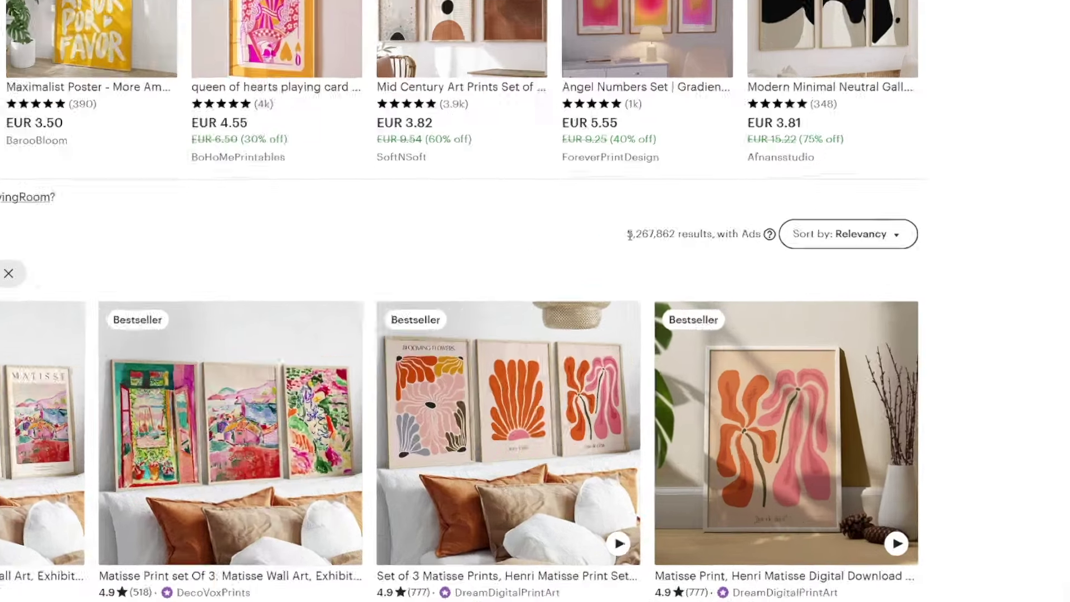
left_click_drag(720, 234, 778, 230)
left_click_drag(453, 251, 461, 251)
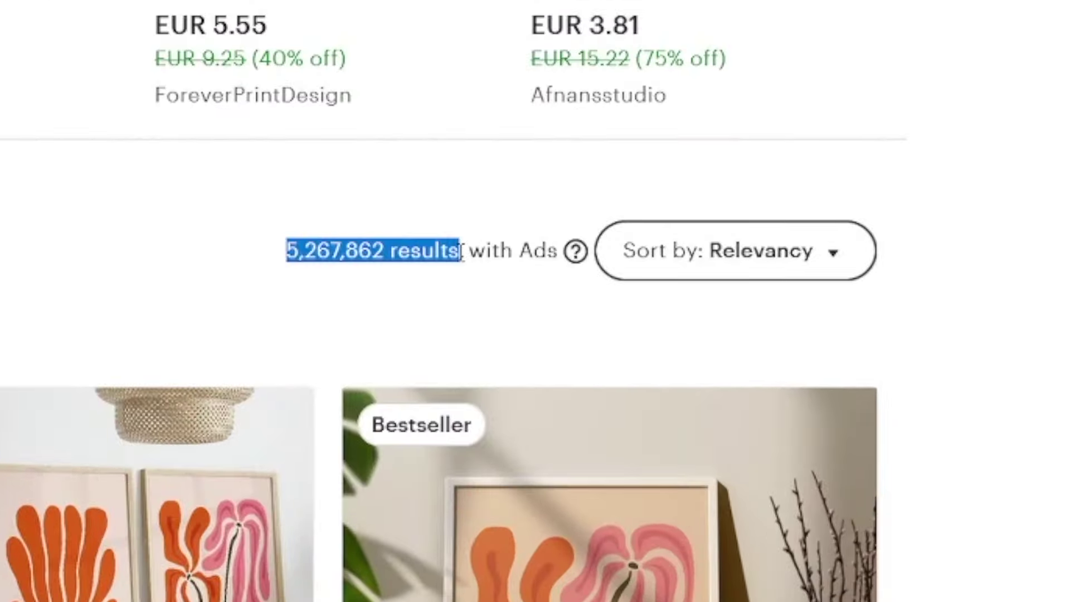
scroll(430, 239, "up", 5)
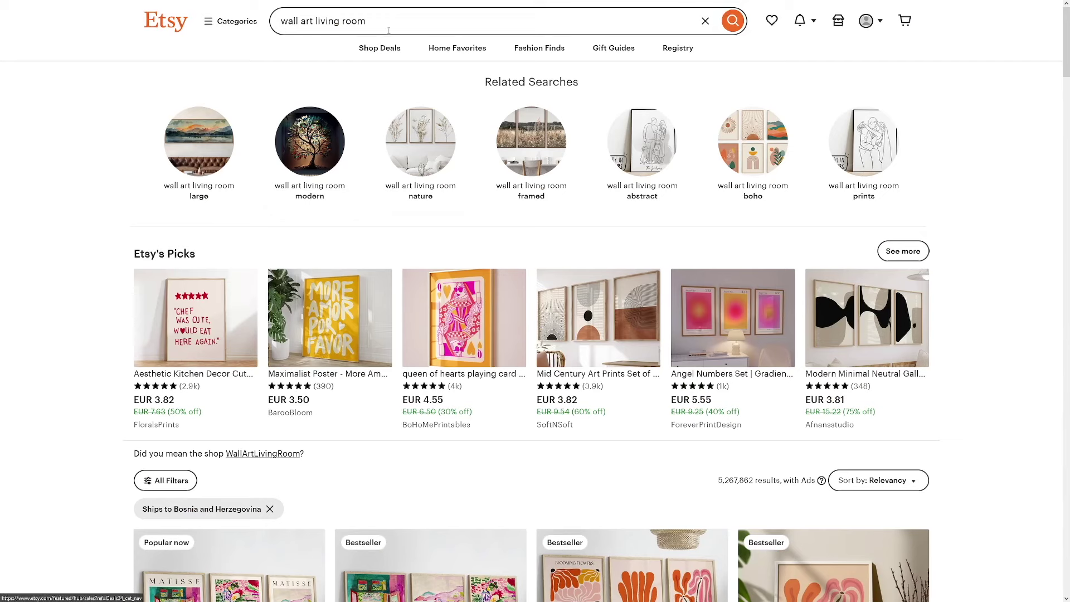
left_click_drag(389, 31, 313, 22)
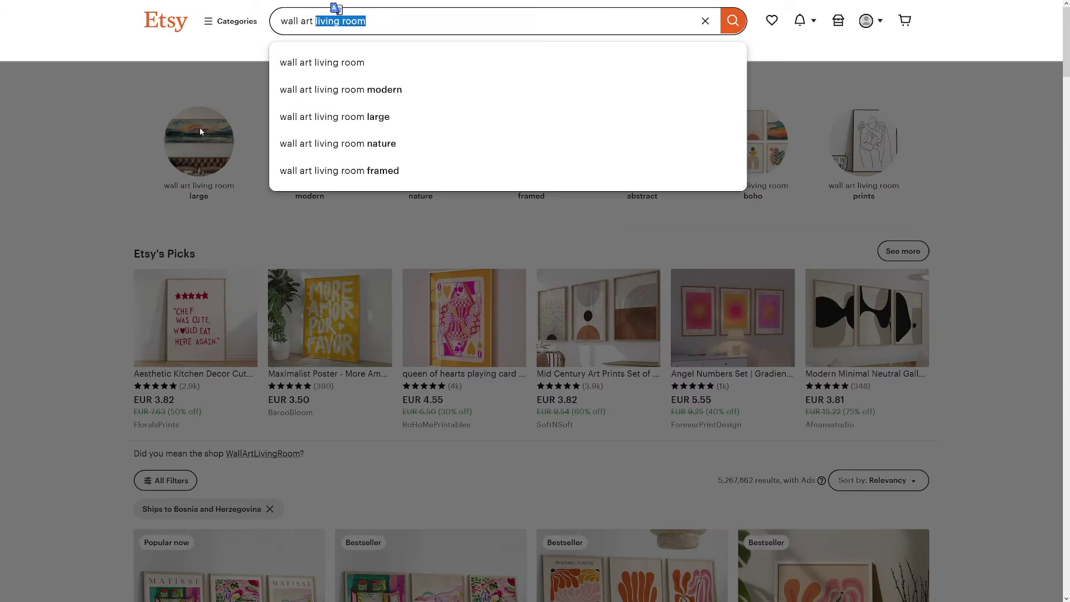
Step: Search Etsy for 'wall art abstract' and browse its 1,725,131 result listings
type("abstract")
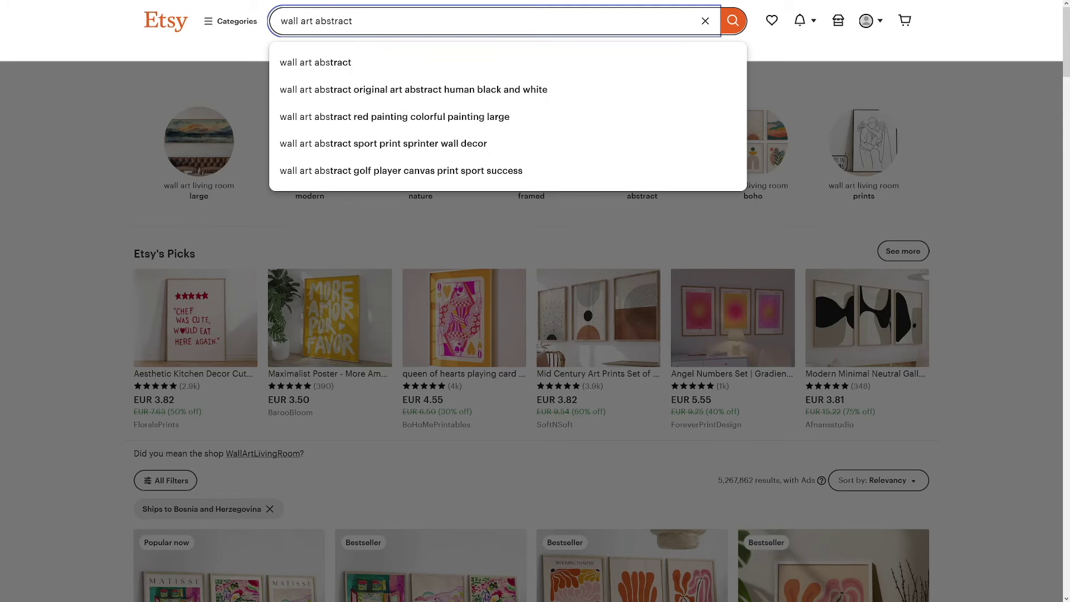
key("Return")
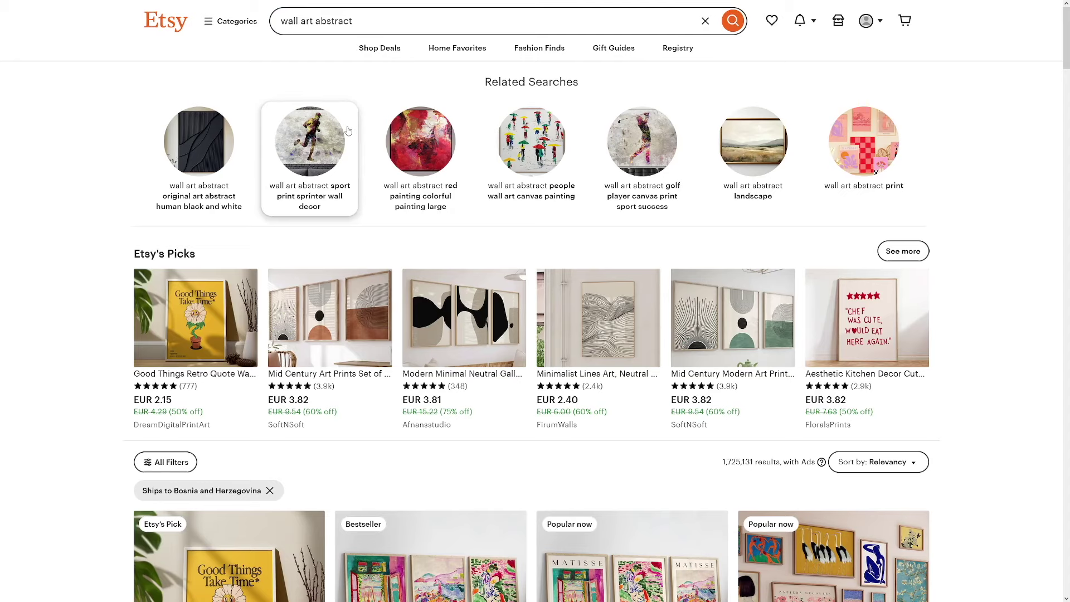
scroll(348, 130, "down", 3)
left_click_drag(723, 273, 778, 274)
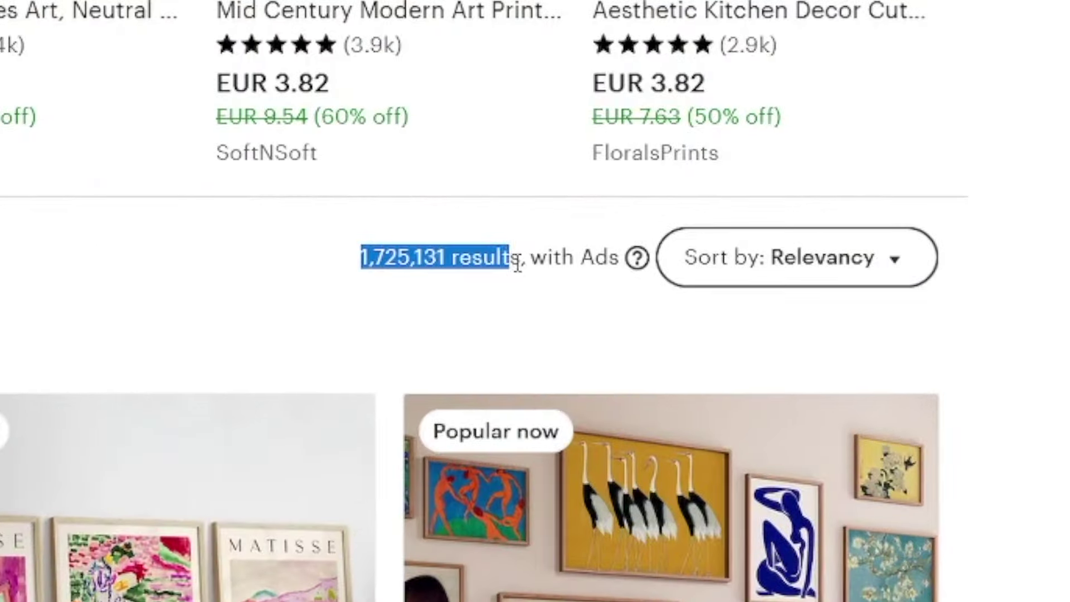
left_click_drag(517, 260, 528, 261)
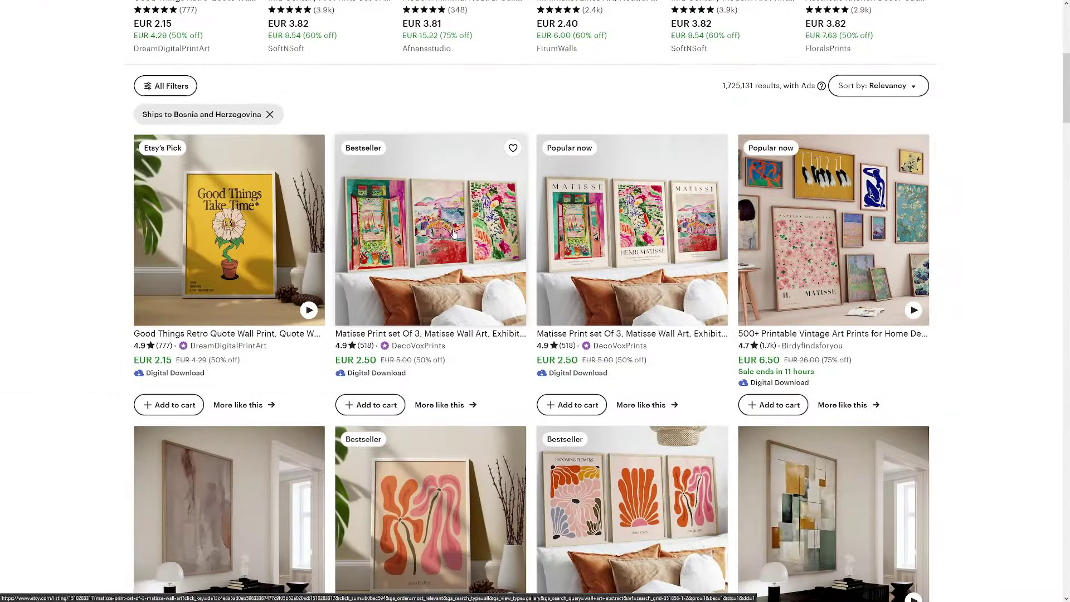
scroll(478, 238, "down", 2)
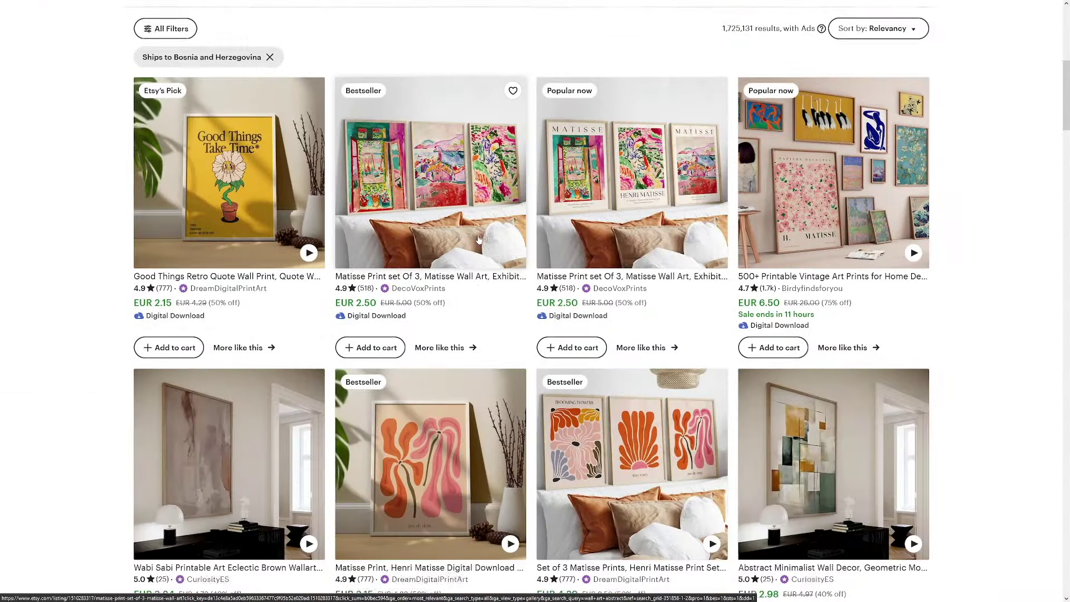
scroll(478, 238, "down", 3)
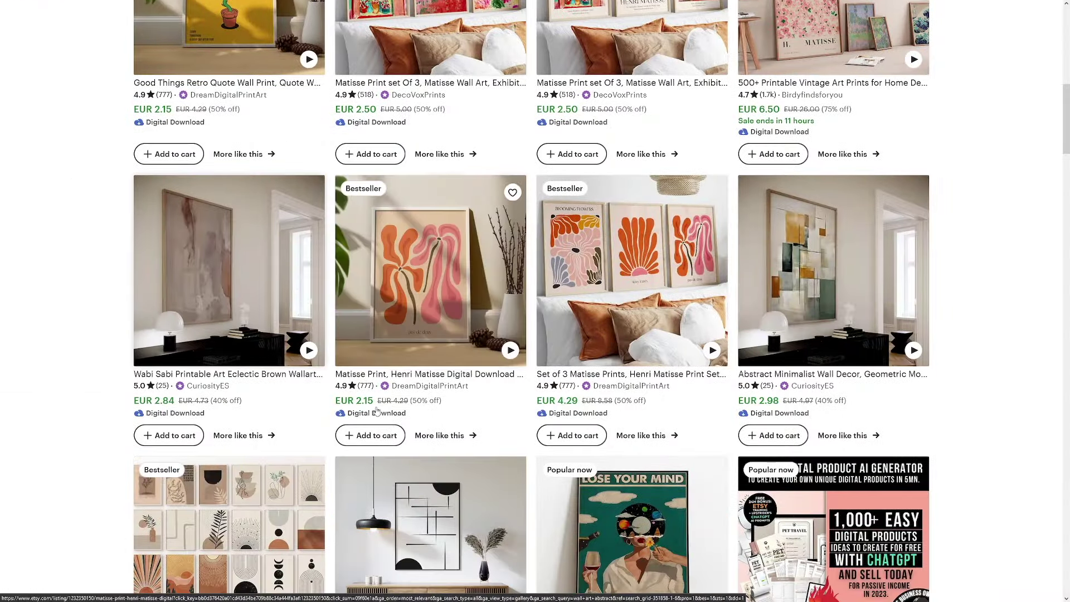
scroll(531, 414, "down", 3)
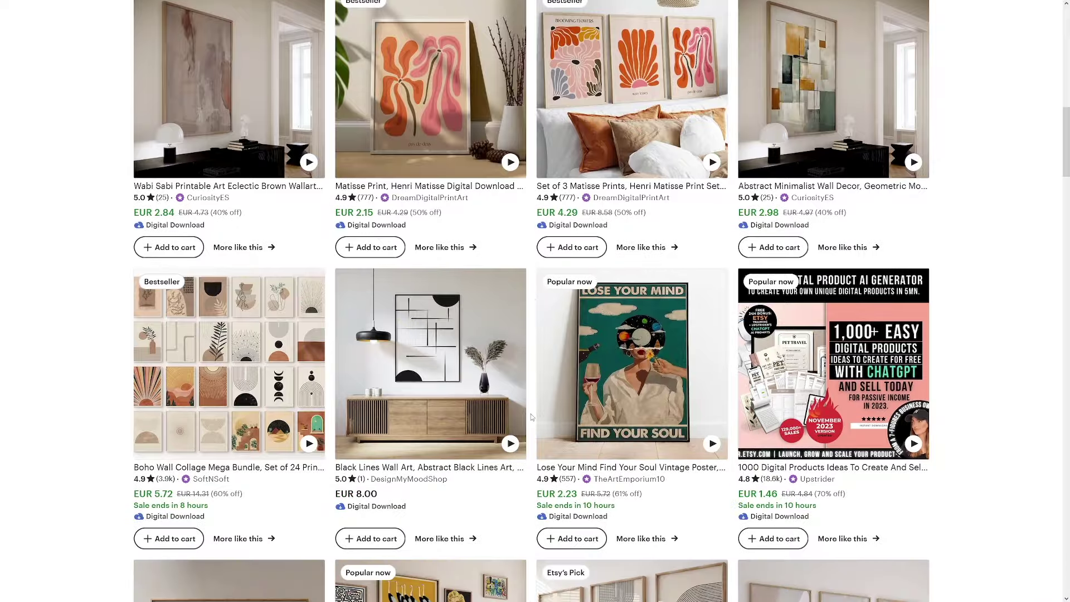
scroll(530, 414, "down", 9)
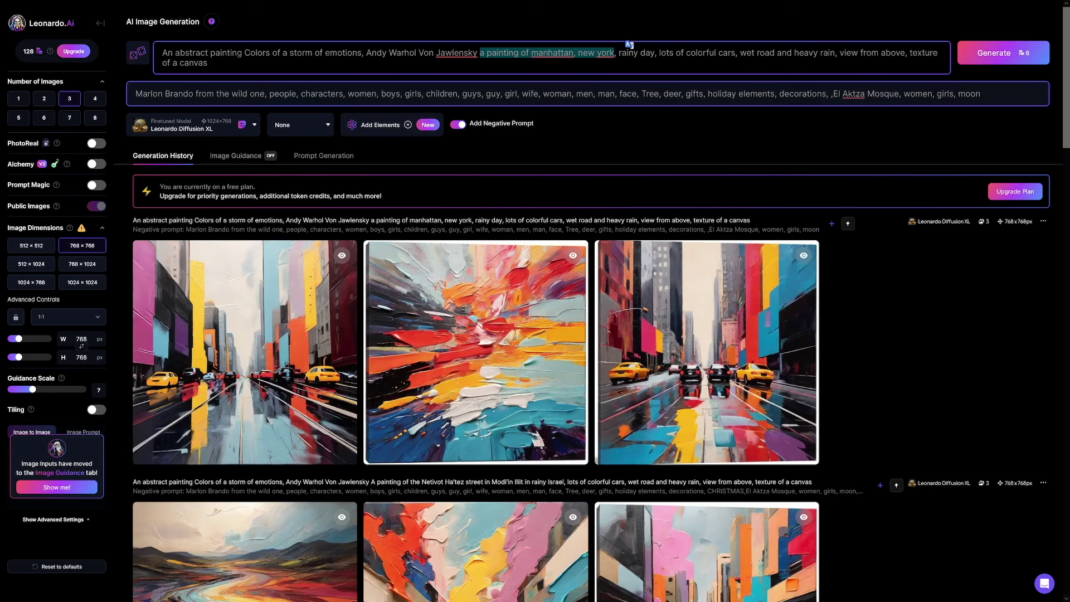
Step: Generate new rainy street paintings with the prompt 'a painting of barcelona', then visit imglarger.com
type("a painting of barcelona")
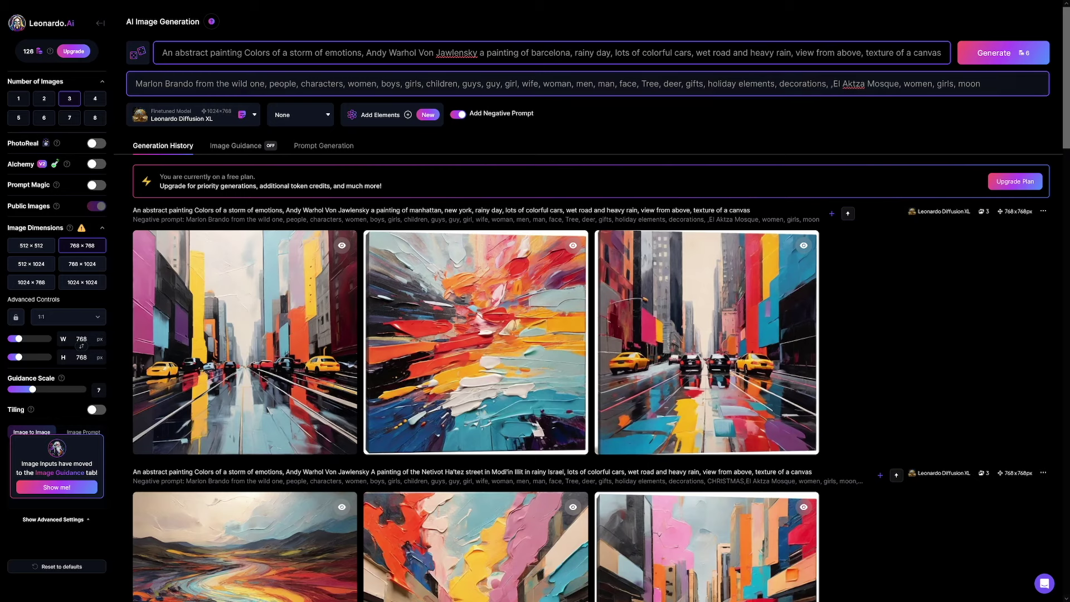
left_click(985, 56)
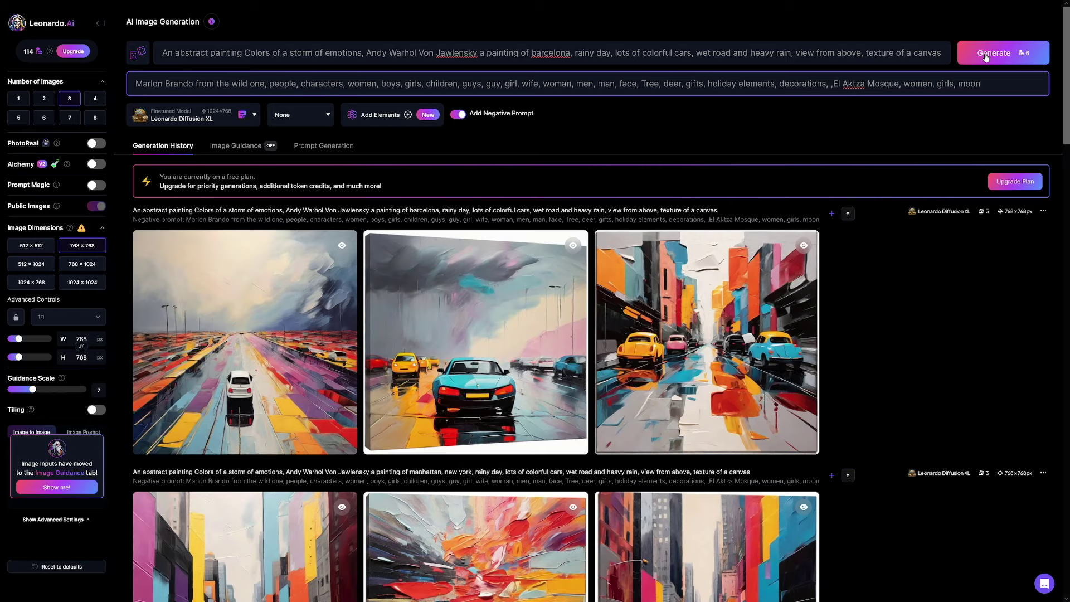
mouse_move(705, 301)
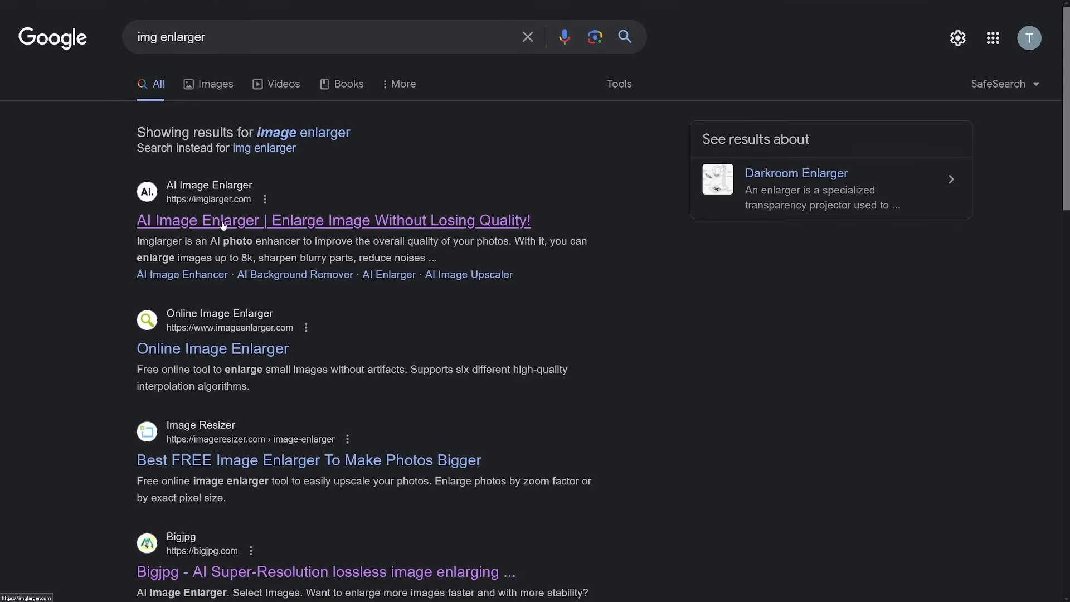
left_click(223, 222)
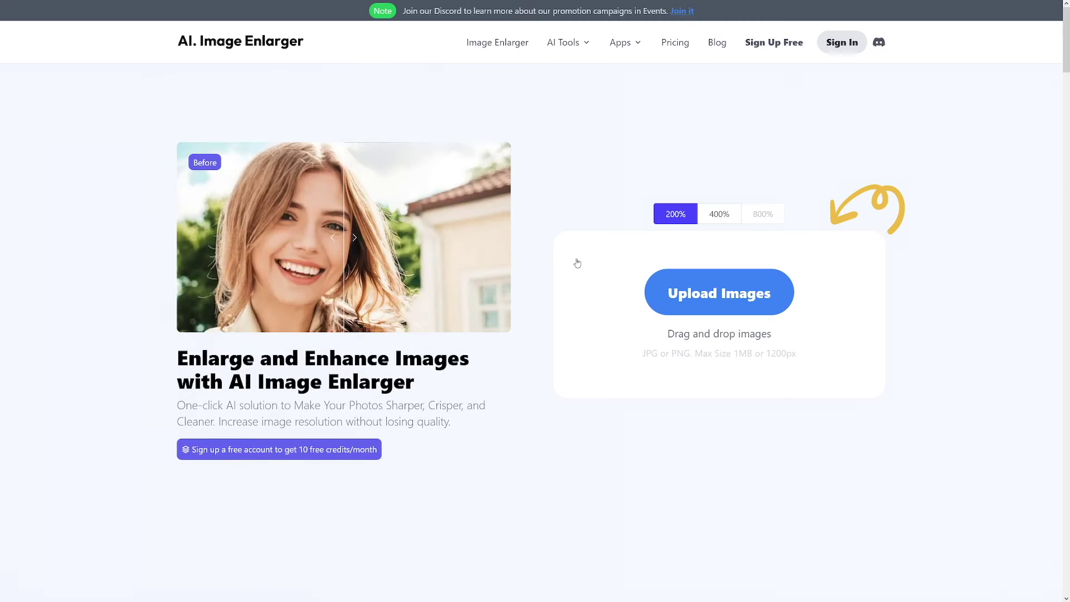
scroll(570, 202, "down", 8)
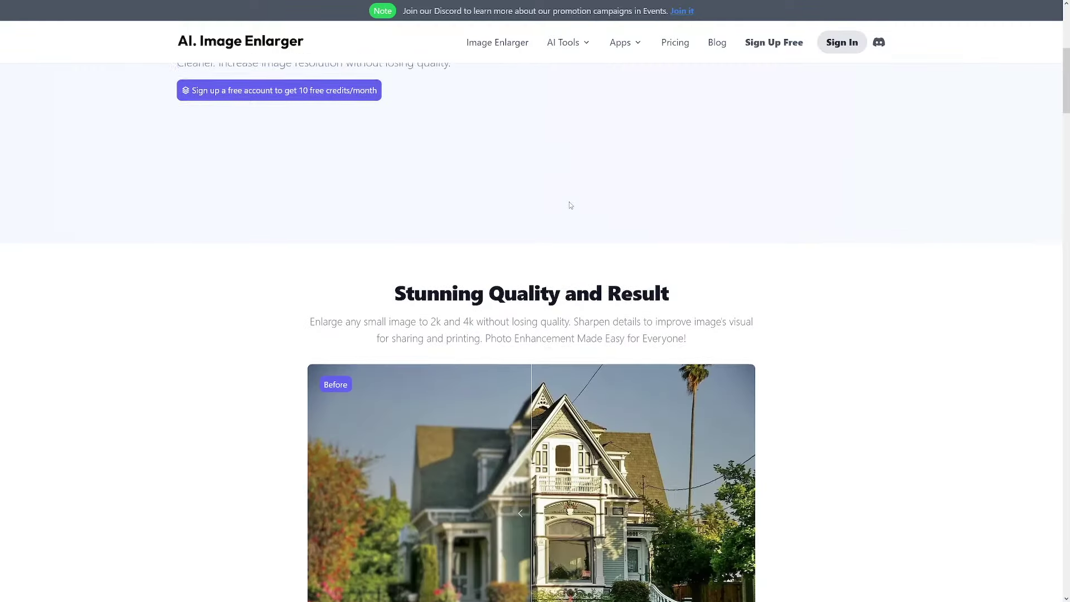
scroll(569, 202, "down", 6)
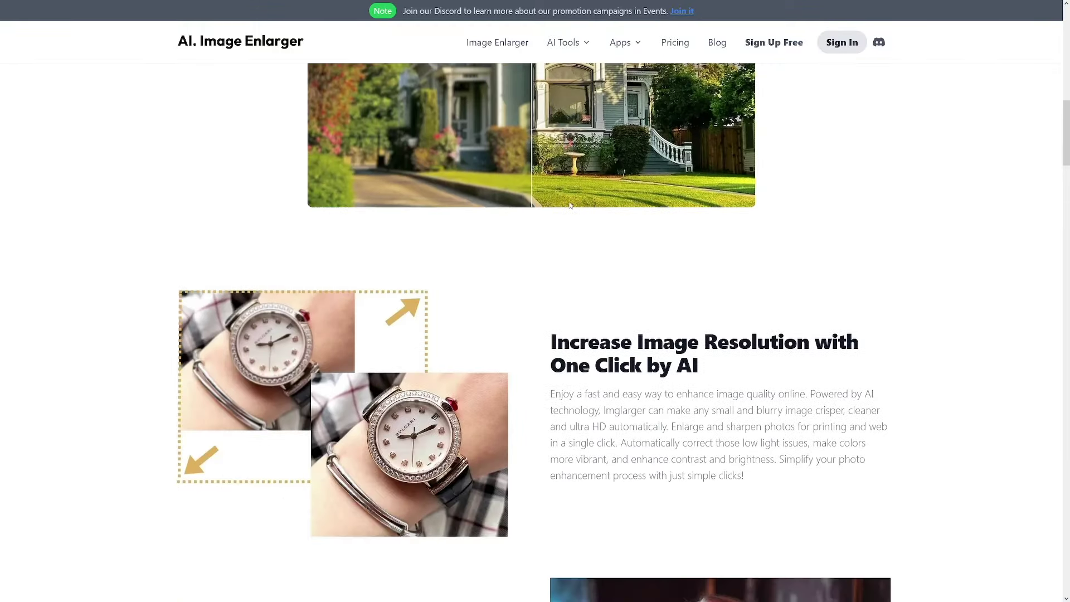